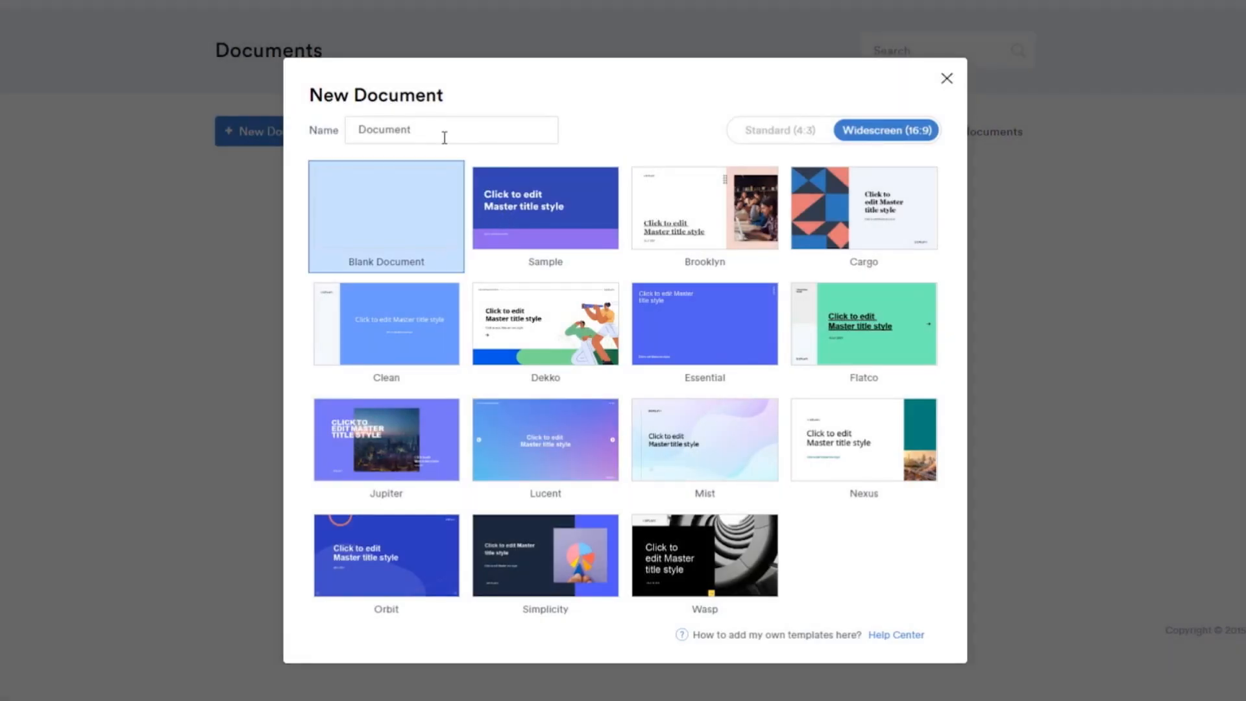
Step: Create a widescreen document named "Displayr Basics" from the Sample template and show it in full screen
{"action": "left_click_drag", "start_coordinate": [445, 138], "coordinate": [336, 128]}
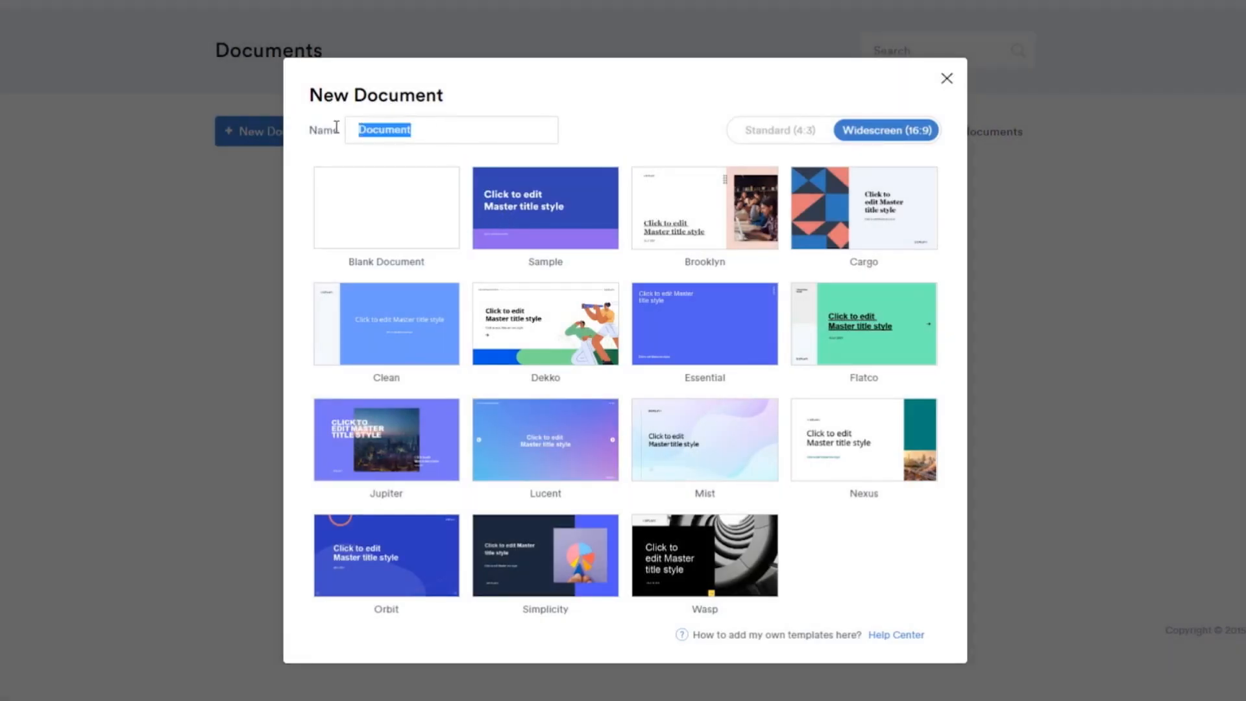
{"action": "type", "text": "Displayr Ba"}
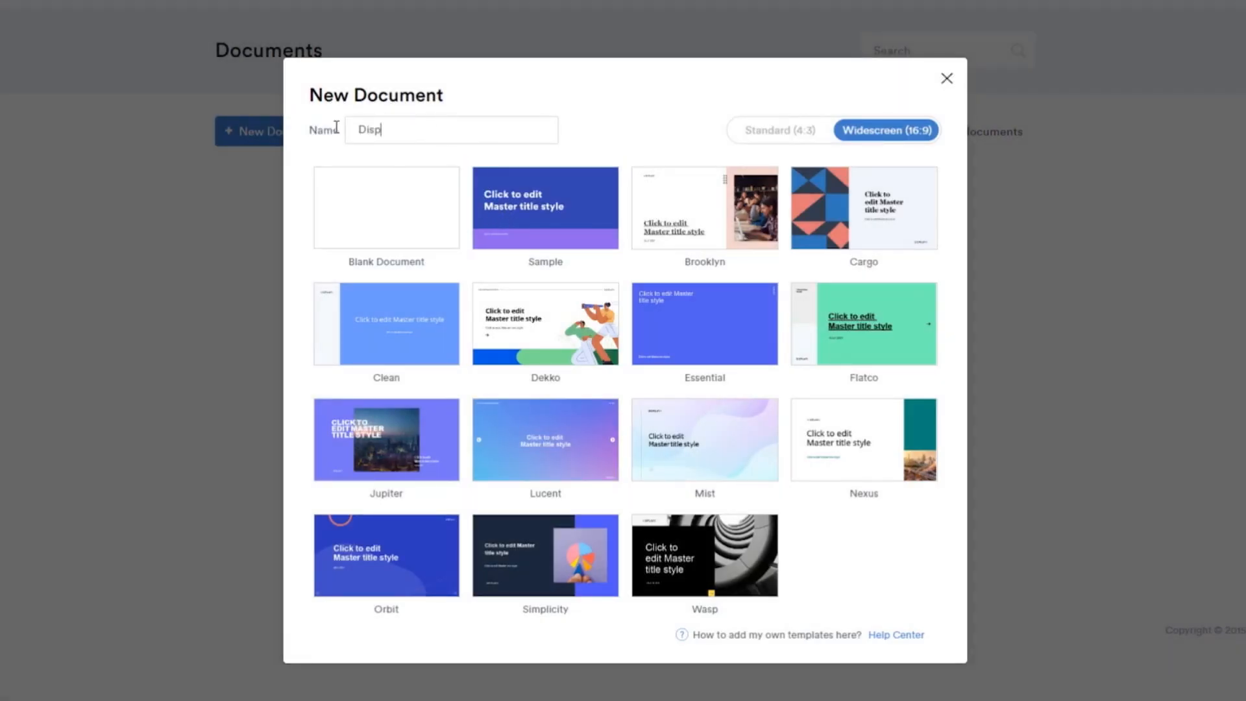
{"action": "type", "text": "sics"}
{"action": "left_click", "coordinate": [543, 216]}
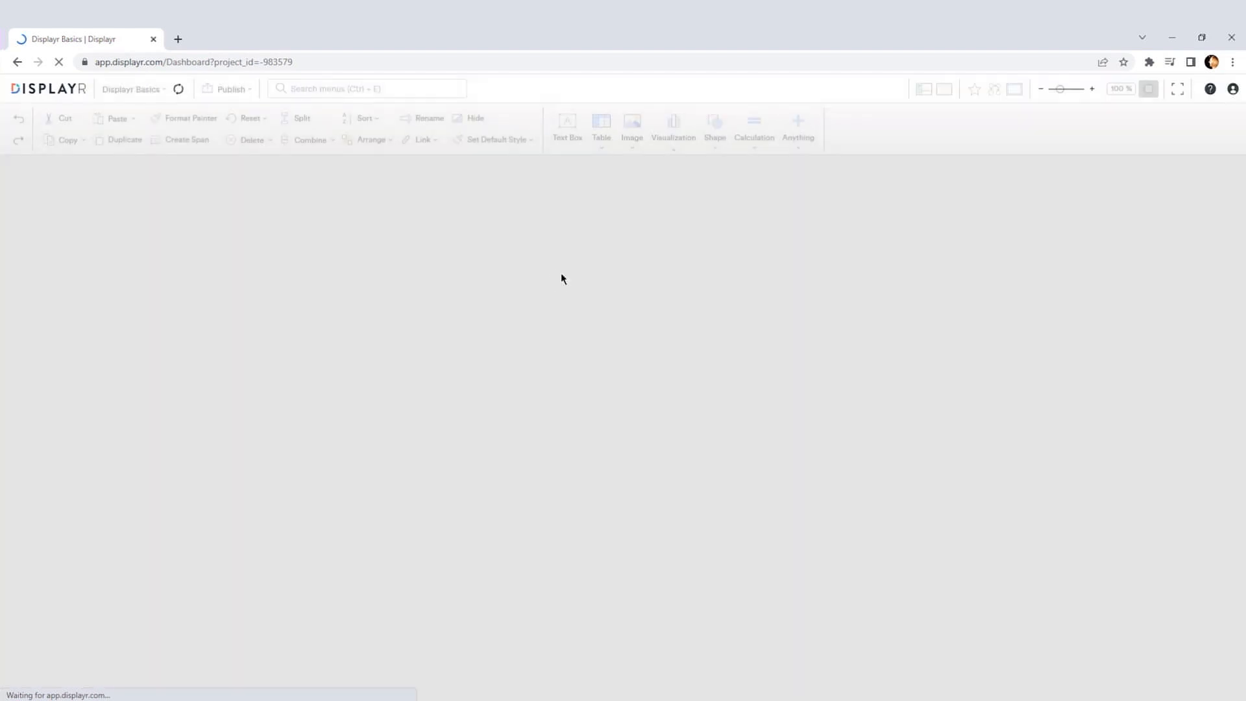
{"action": "left_click", "coordinate": [1175, 97]}
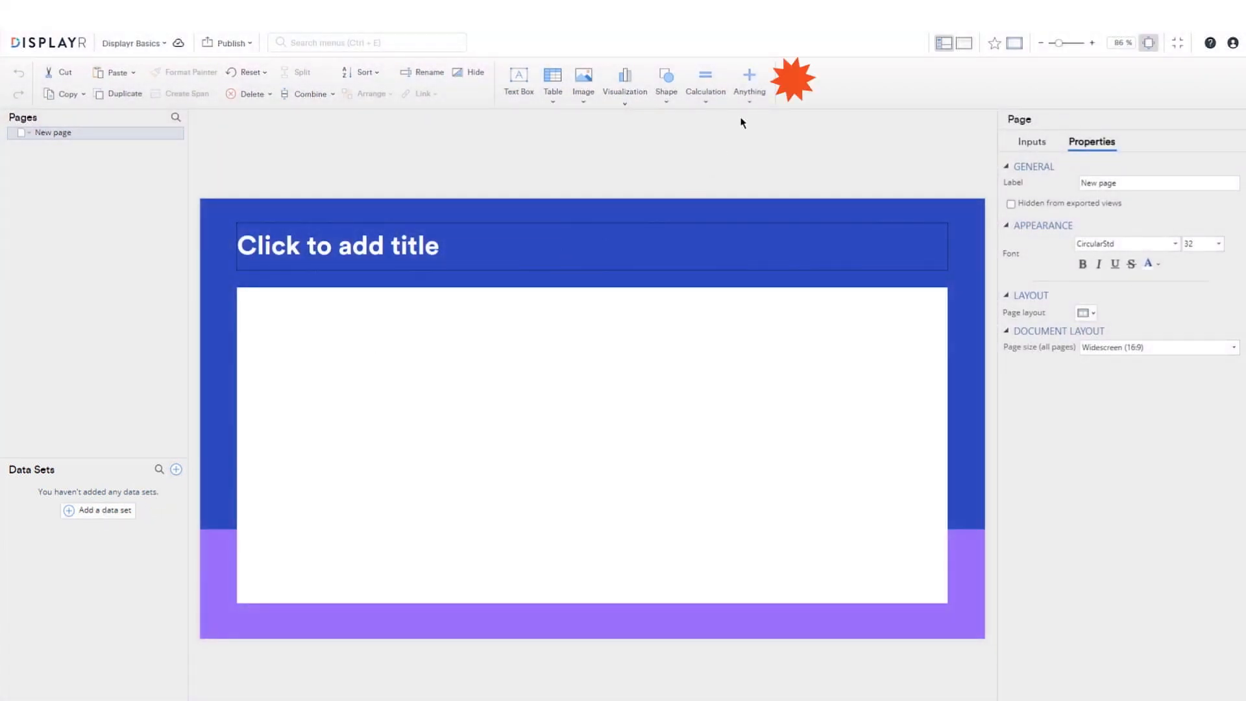
{"action": "left_click", "coordinate": [744, 104]}
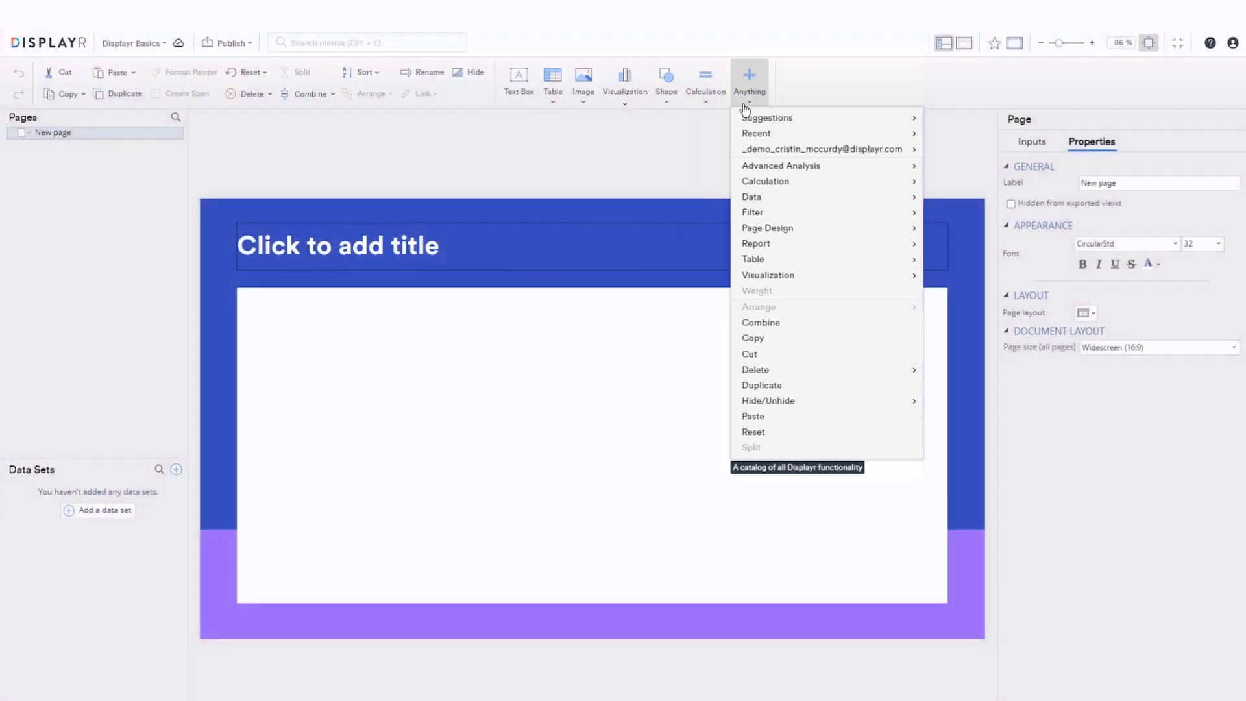
{"action": "left_click", "coordinate": [744, 104]}
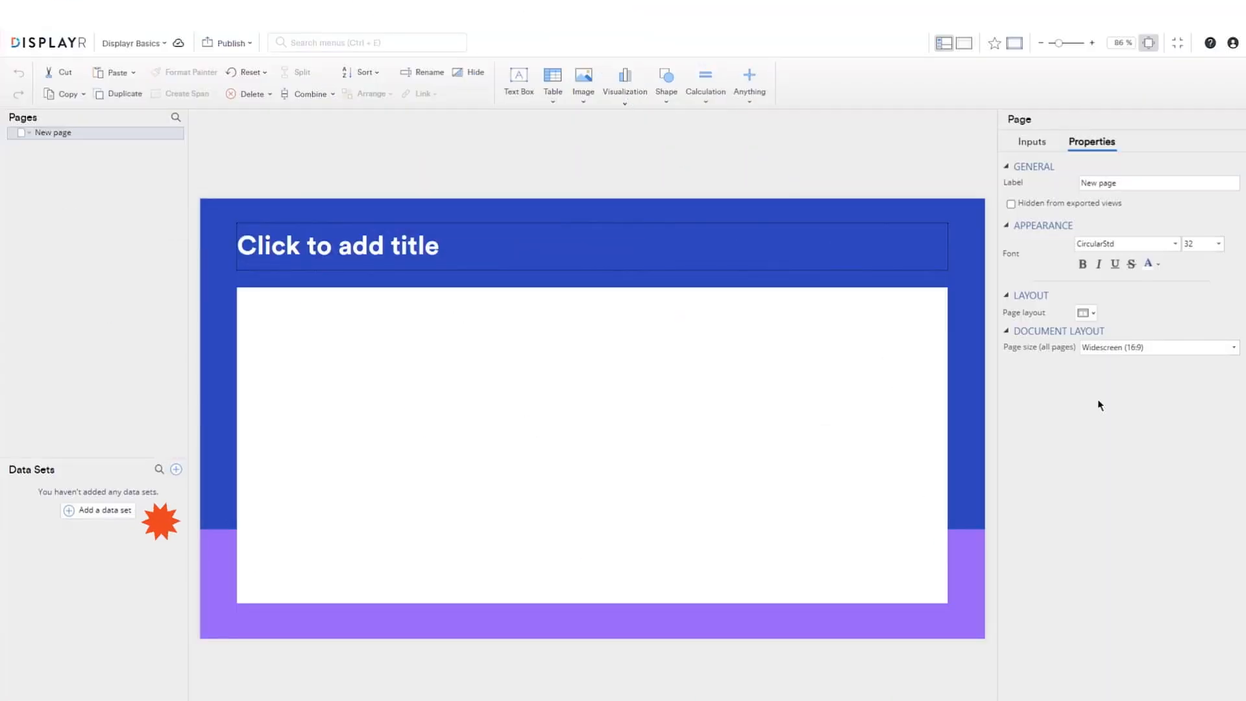
Step: Add the data set "Cola Tracking - January to September.sav" from the computer and return to full screen
{"action": "left_click", "coordinate": [82, 510]}
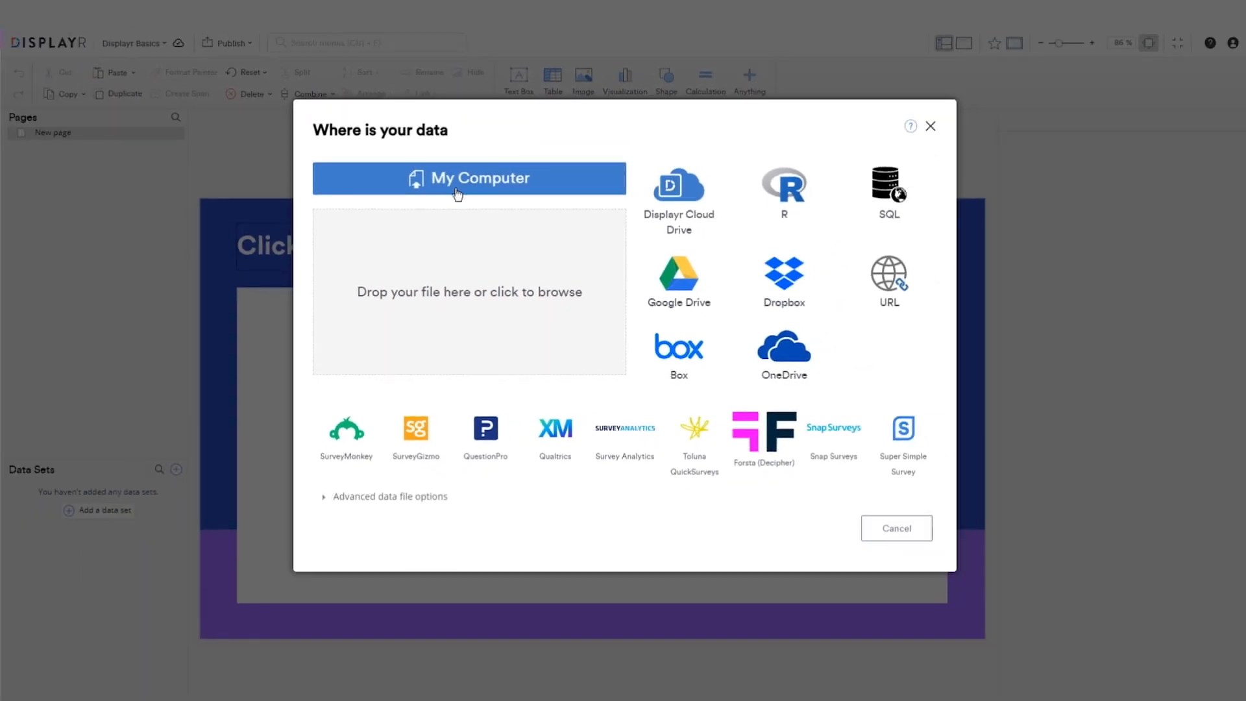
{"action": "left_click", "coordinate": [458, 193]}
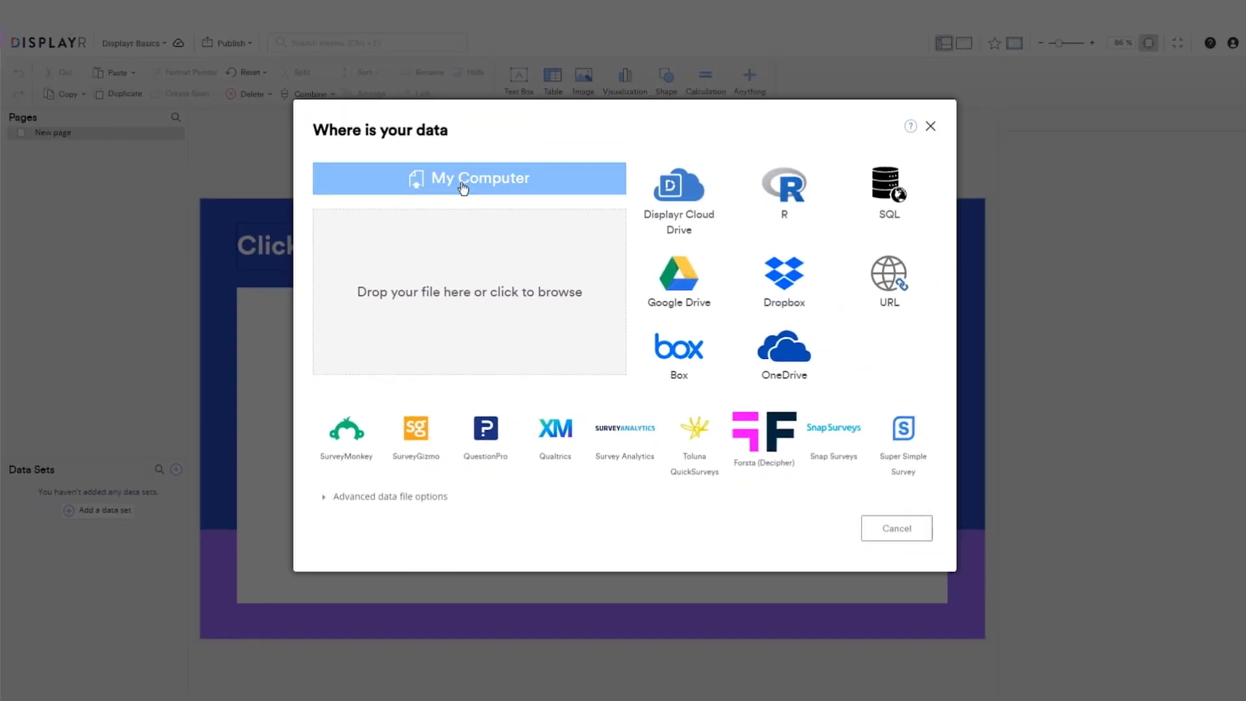
{"action": "left_click", "coordinate": [239, 137]}
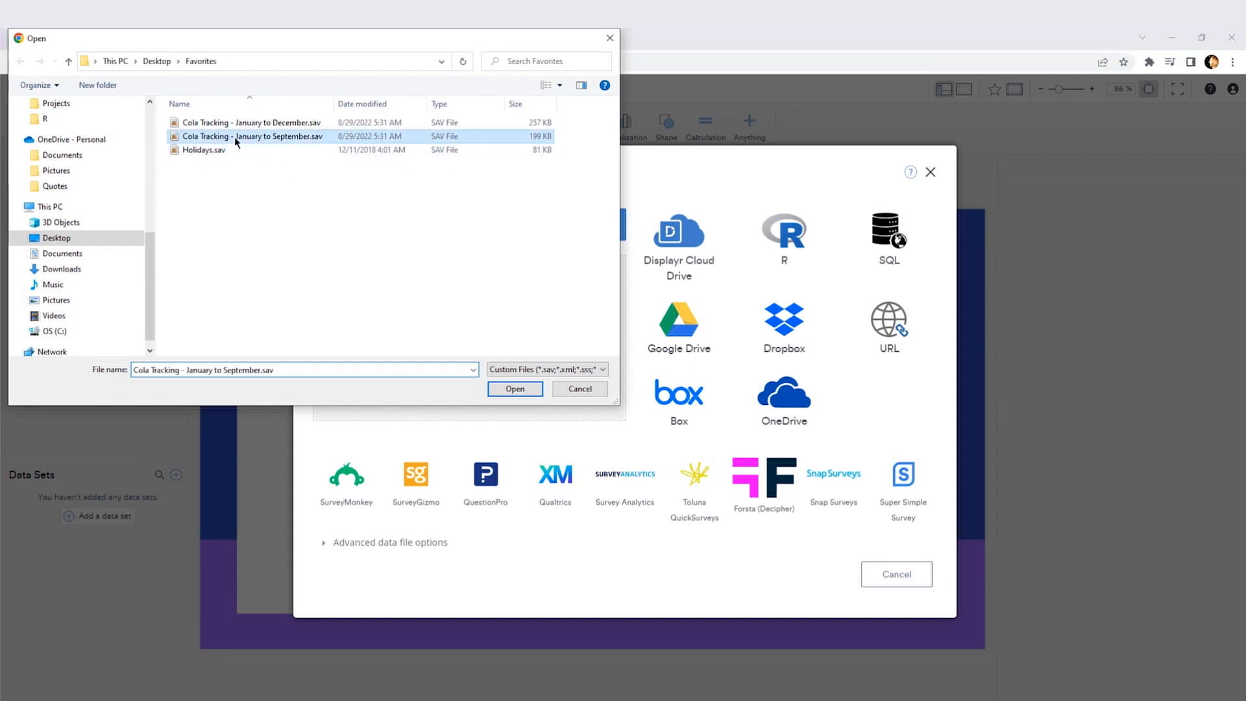
{"action": "left_click", "coordinate": [514, 389]}
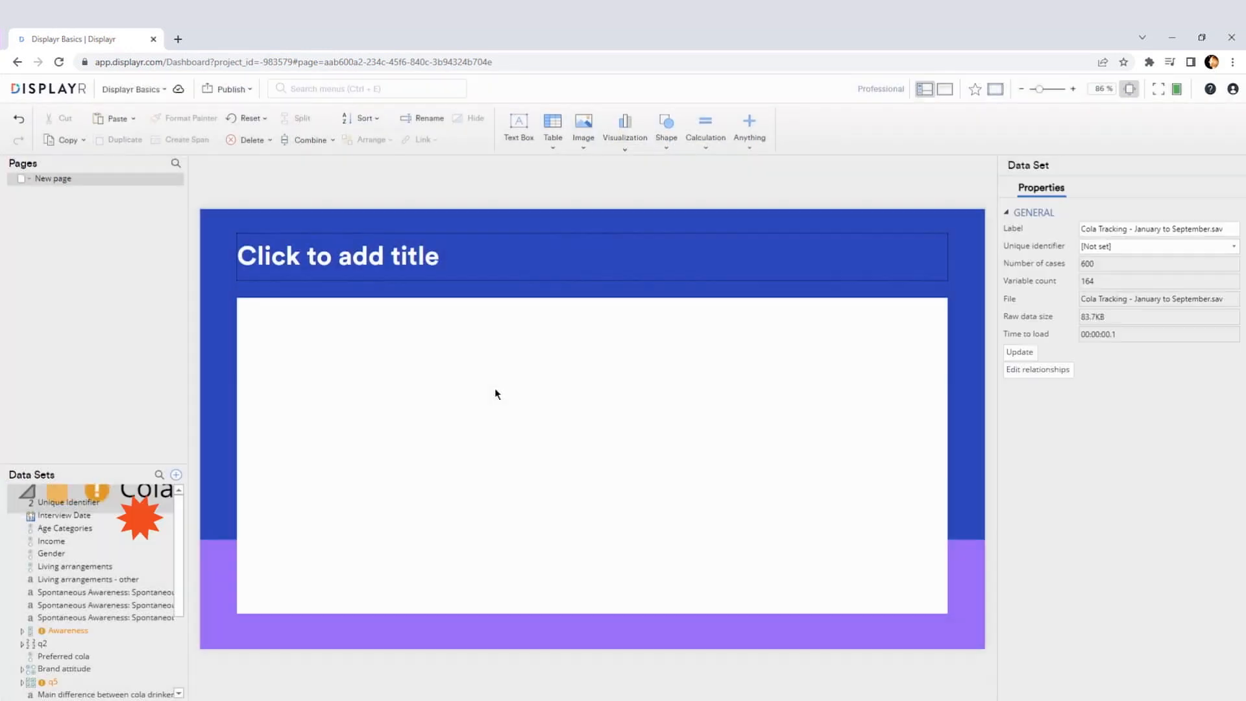
{"action": "left_click", "coordinate": [1160, 95]}
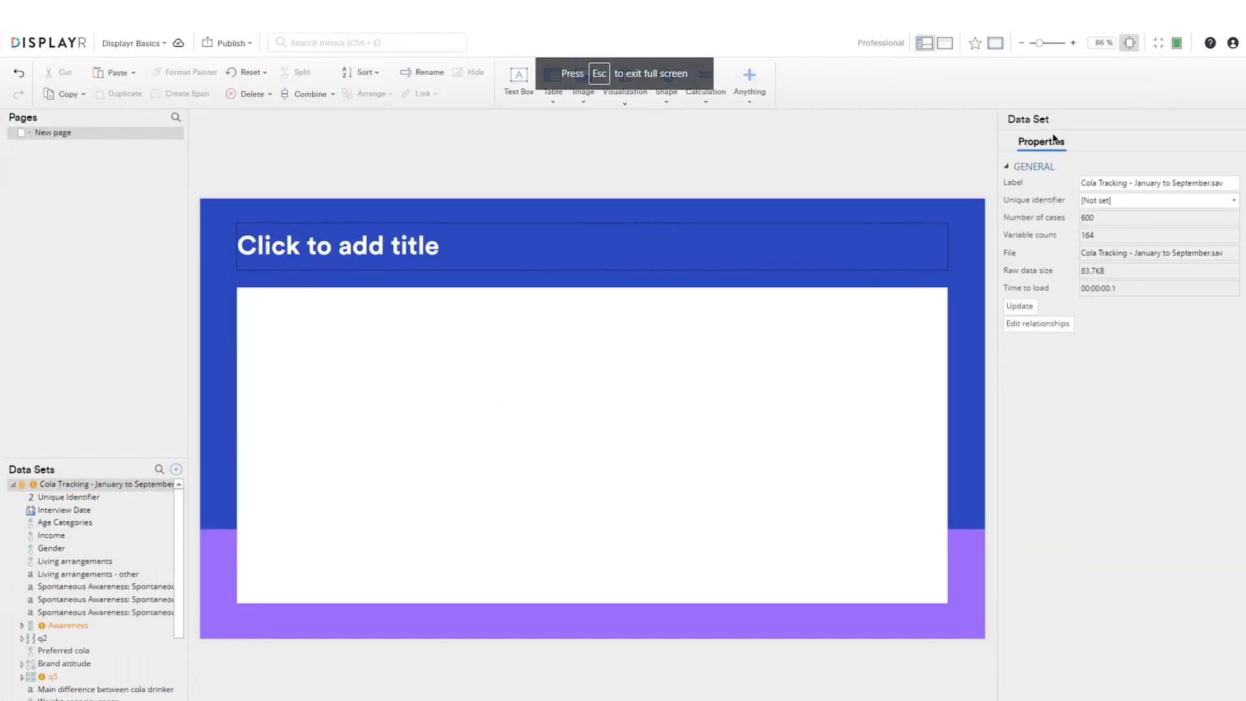
Step: Insert a Title Page with the title "Displayr Basics" and place it first in the document
{"action": "left_click", "coordinate": [176, 140]}
{"action": "left_click", "coordinate": [215, 253]}
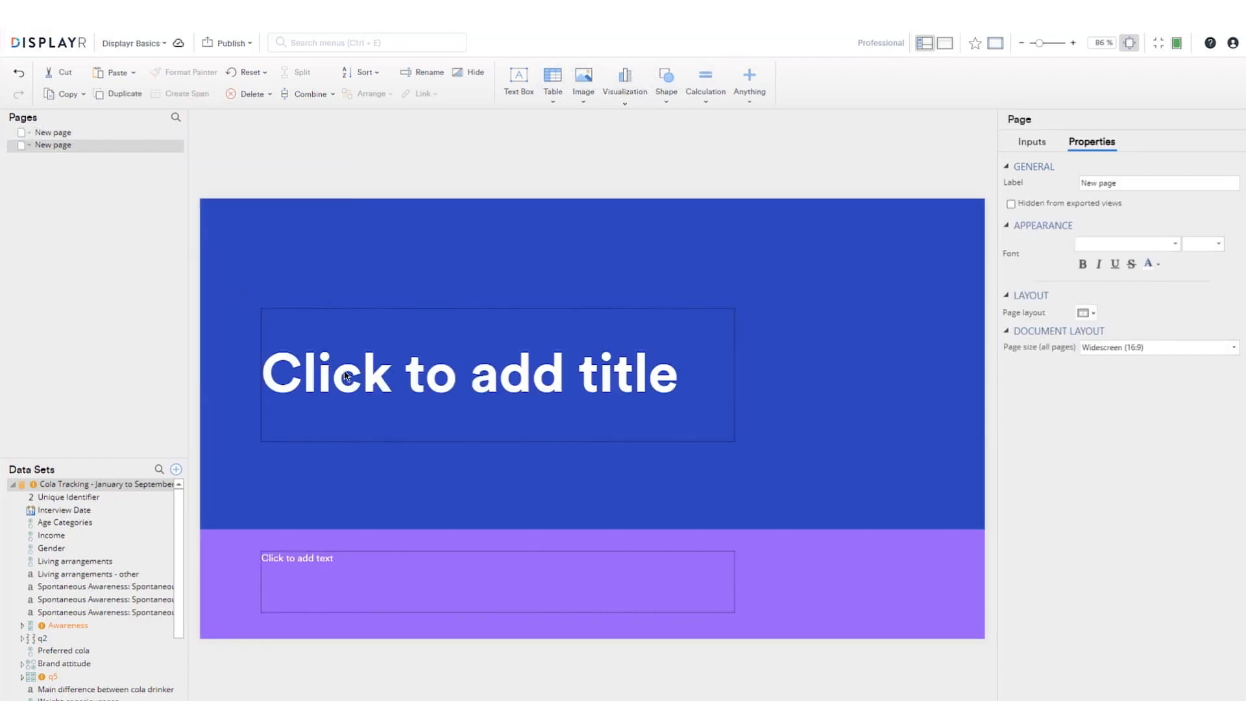
{"action": "left_click", "coordinate": [346, 375]}
{"action": "type", "text": "Display"}
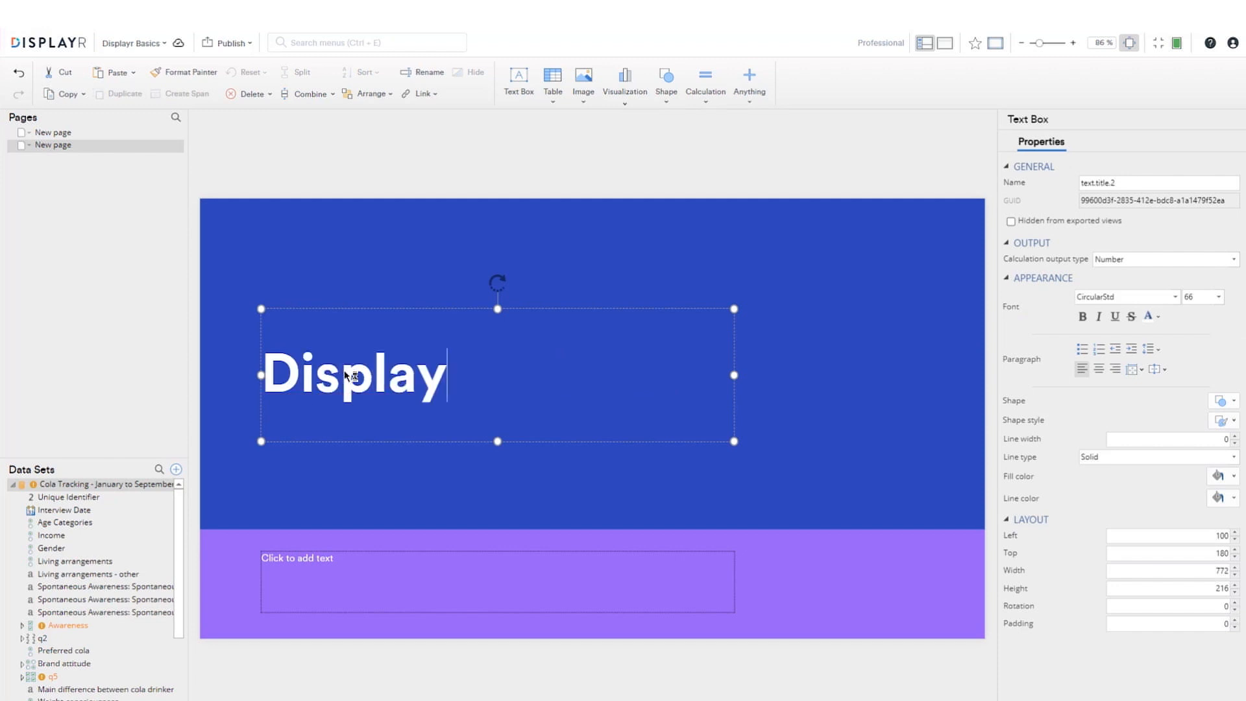
{"action": "type", "text": "r Basics"}
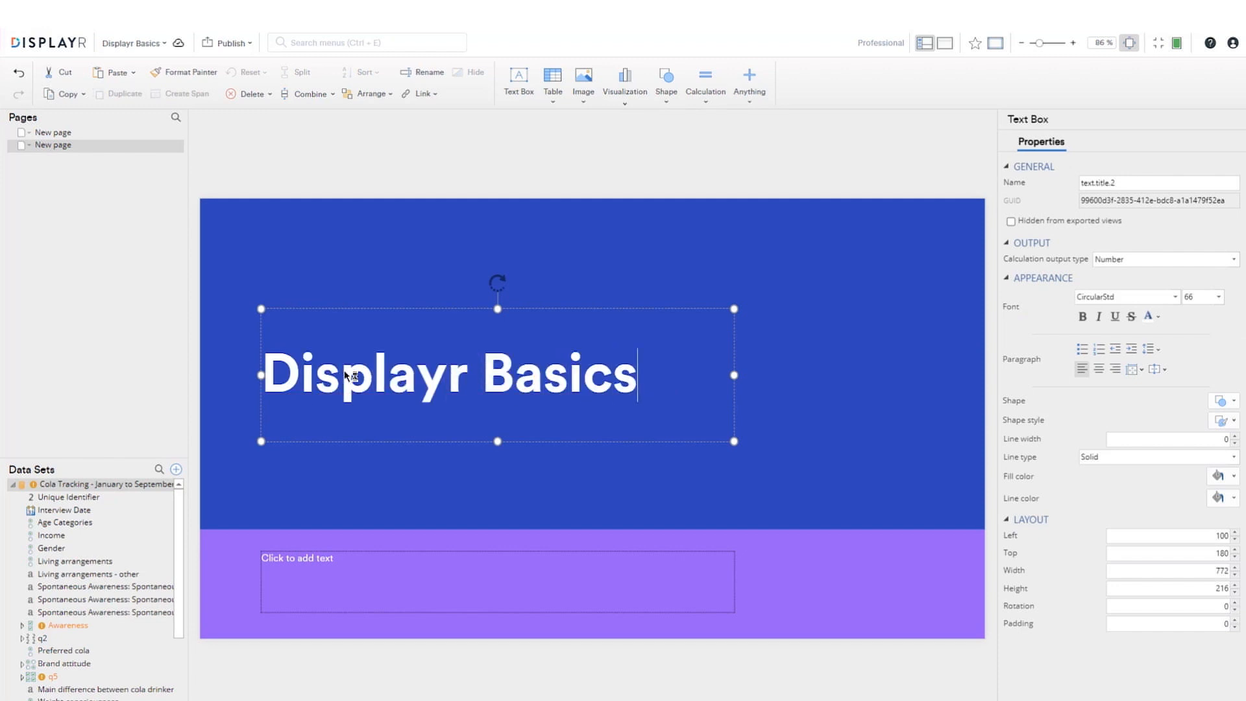
{"action": "left_click", "coordinate": [59, 150]}
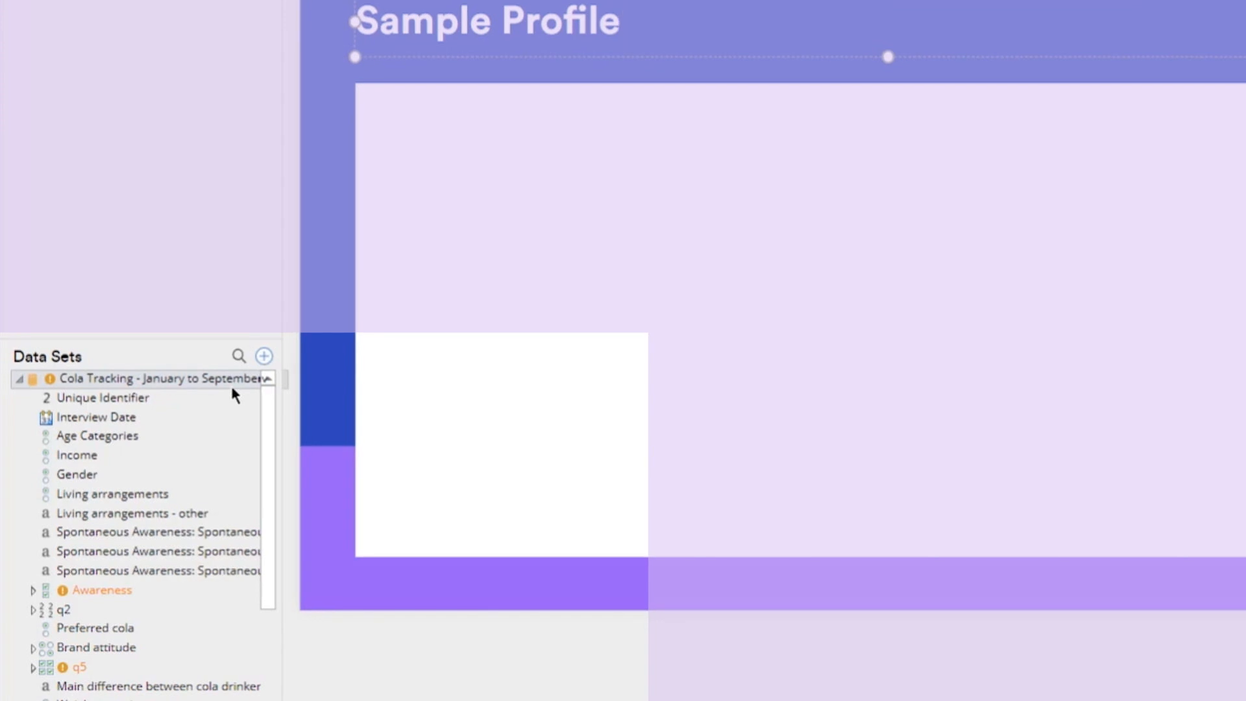
Step: Add summary tables for Age Categories, Income, Gender and Living arrangements to the Sample Profile page
{"action": "mouse_move", "coordinate": [154, 489]}
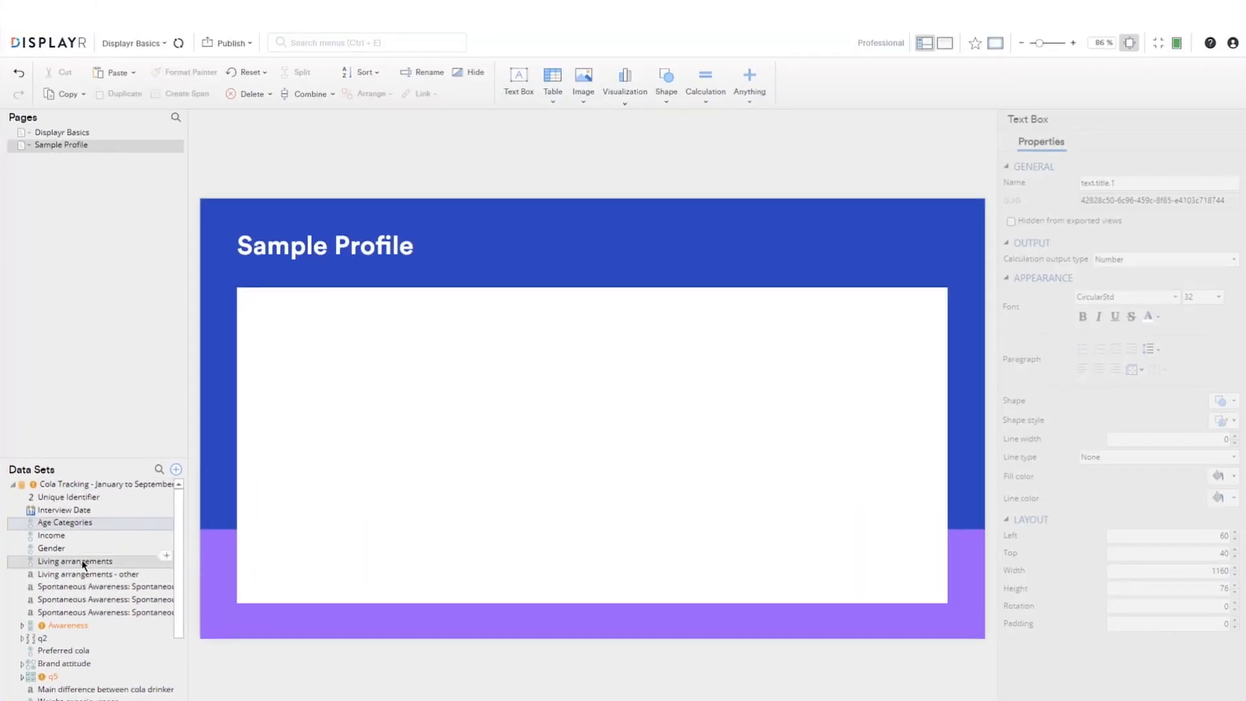
{"action": "left_click", "coordinate": [109, 491]}
{"action": "left_click", "coordinate": [98, 535], "text": "shift"}
{"action": "left_click_drag", "start_coordinate": [50, 555], "coordinate": [275, 467]}
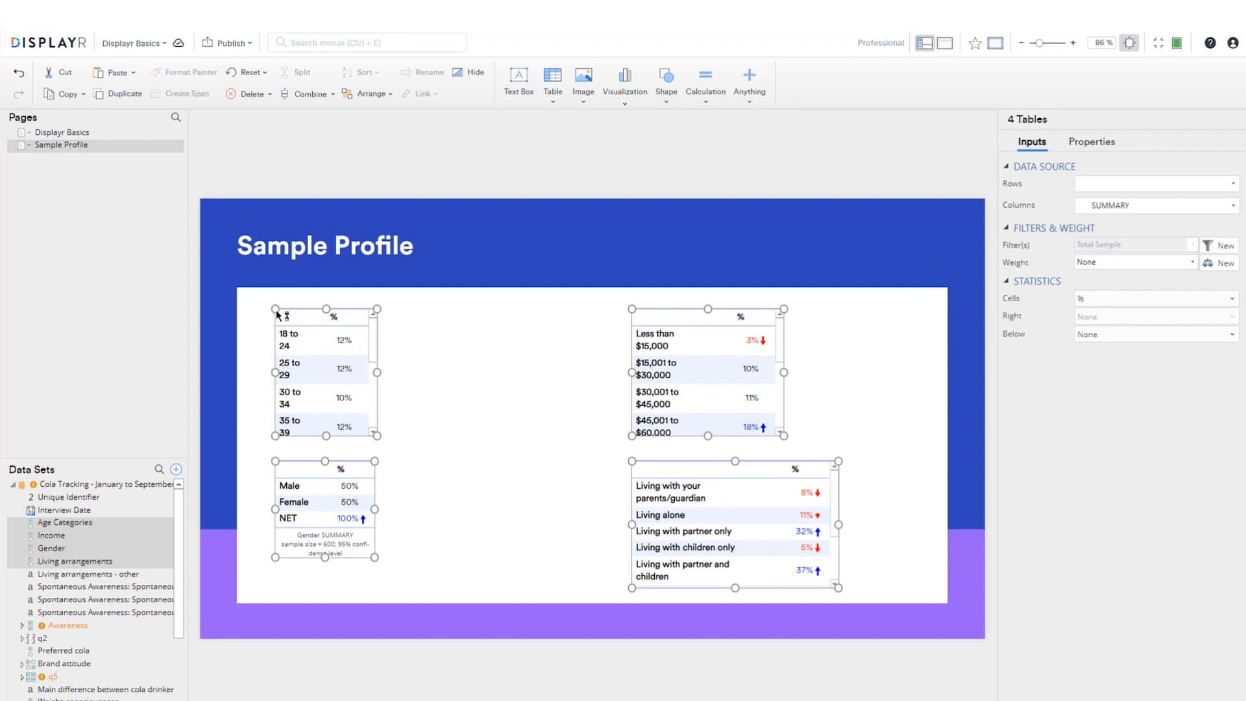
Step: Insert a Title Only page after Sample Profile and title it "Cola Preference"
{"action": "left_click", "coordinate": [175, 153]}
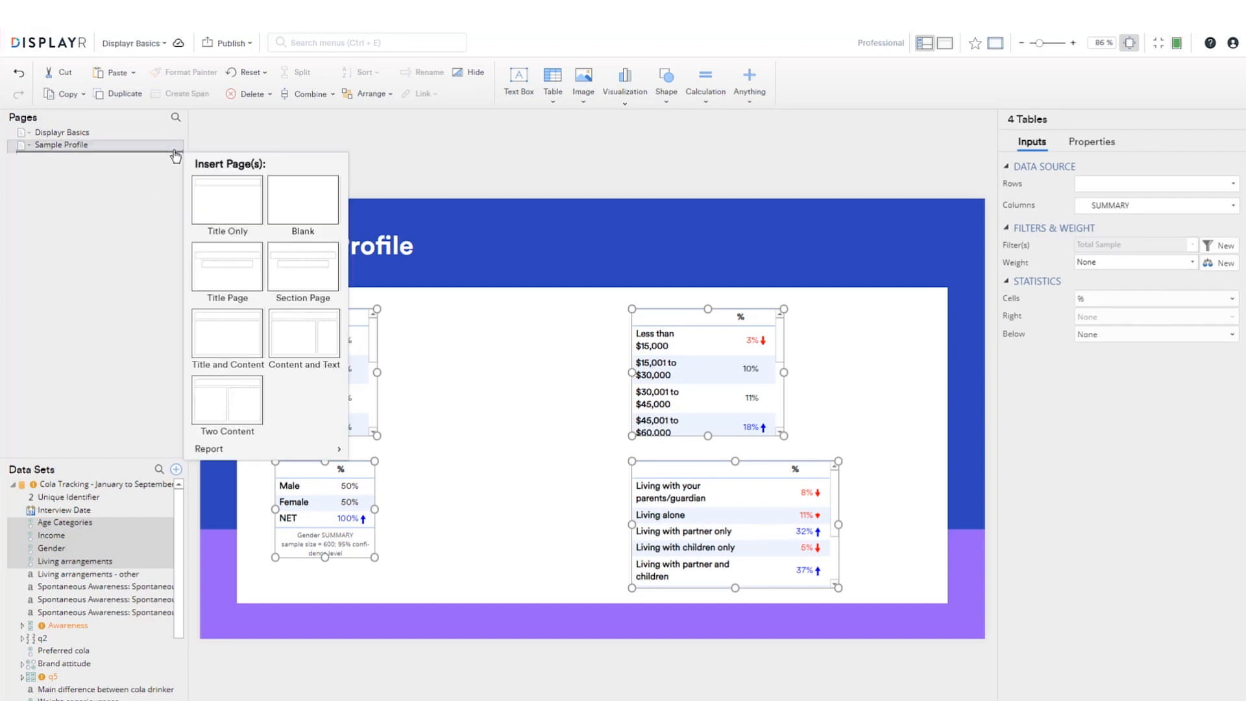
{"action": "left_click", "coordinate": [215, 211]}
{"action": "left_click", "coordinate": [348, 255]}
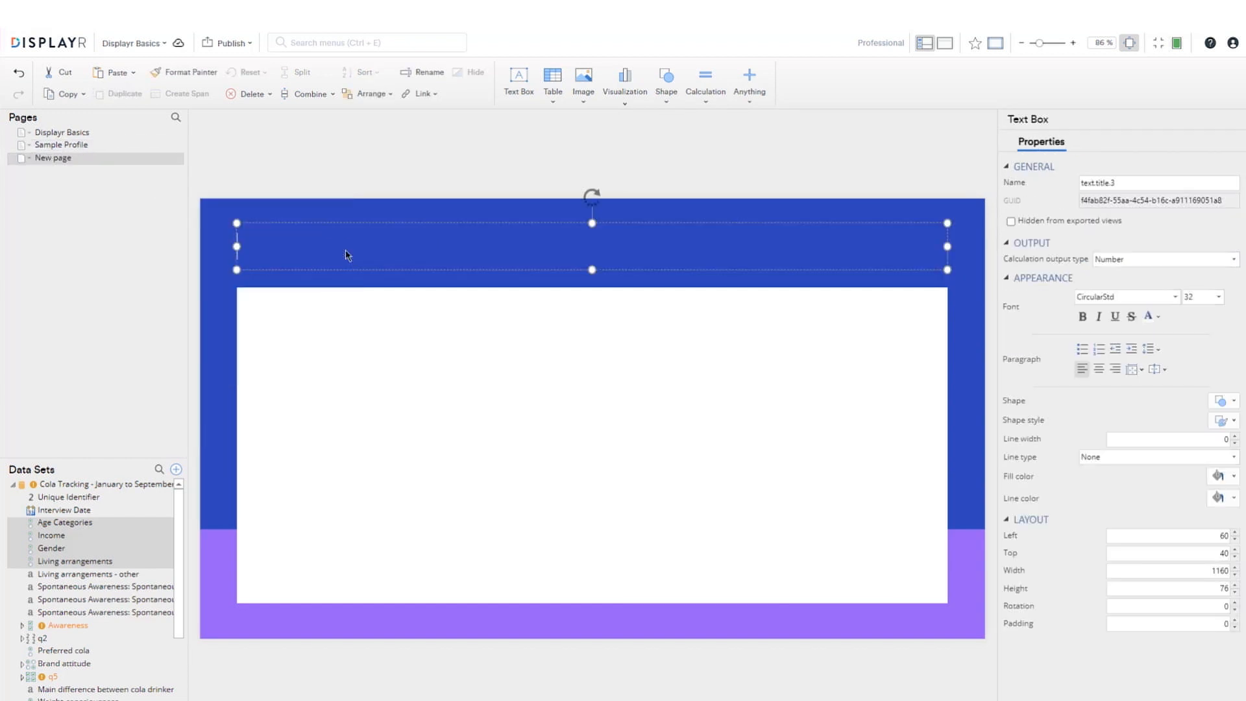
{"action": "type", "text": "Cola P"}
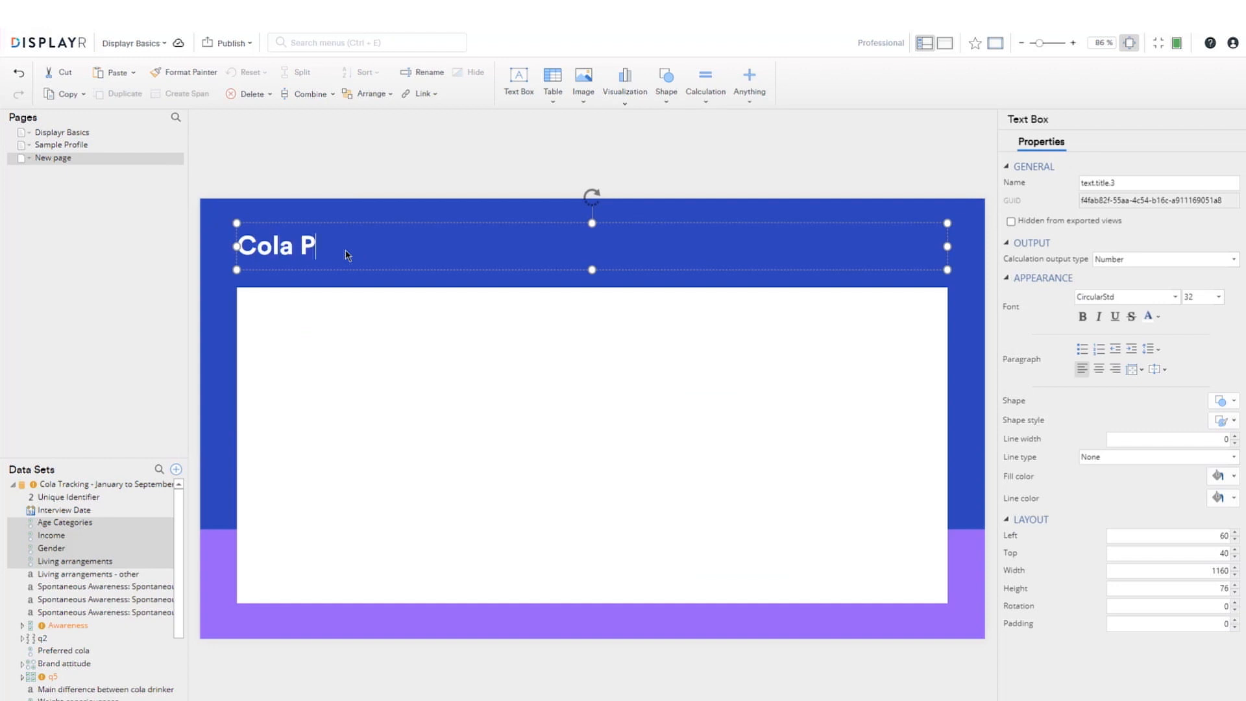
{"action": "type", "text": "reference"}
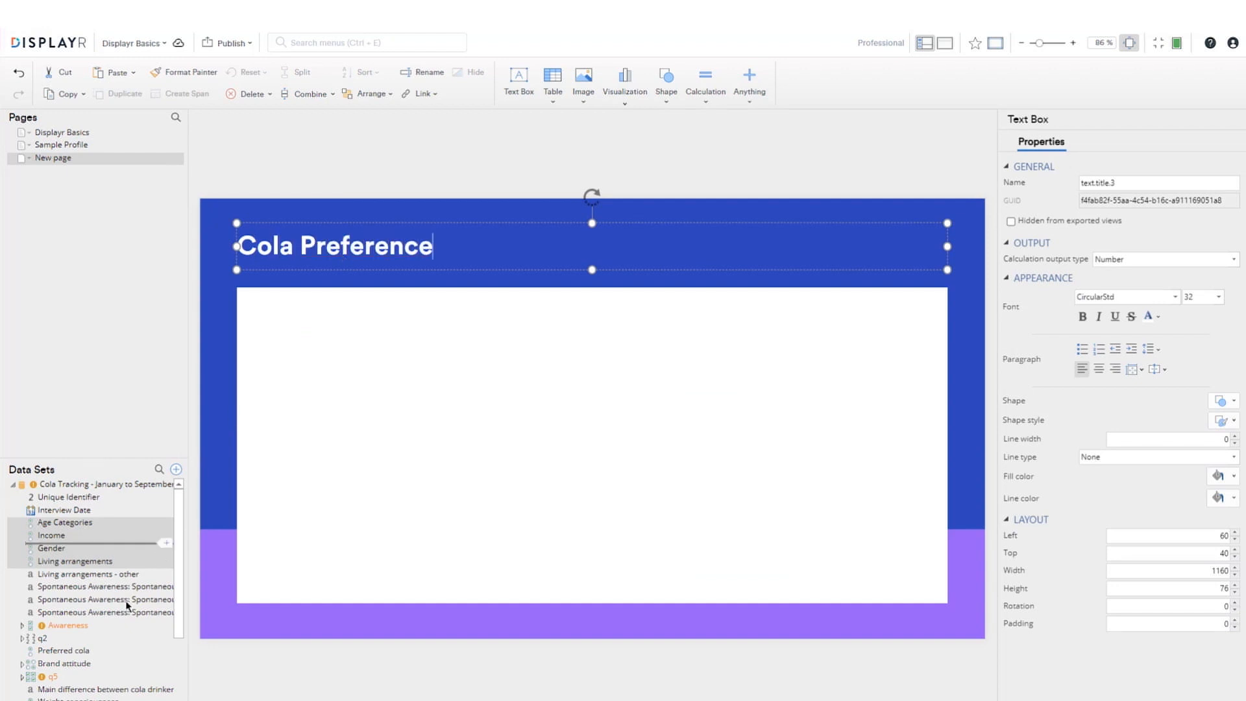
Step: Add a Preferred cola table to the Cola Preference page and sort it by % in descending order
{"action": "left_click_drag", "start_coordinate": [78, 654], "coordinate": [278, 305]}
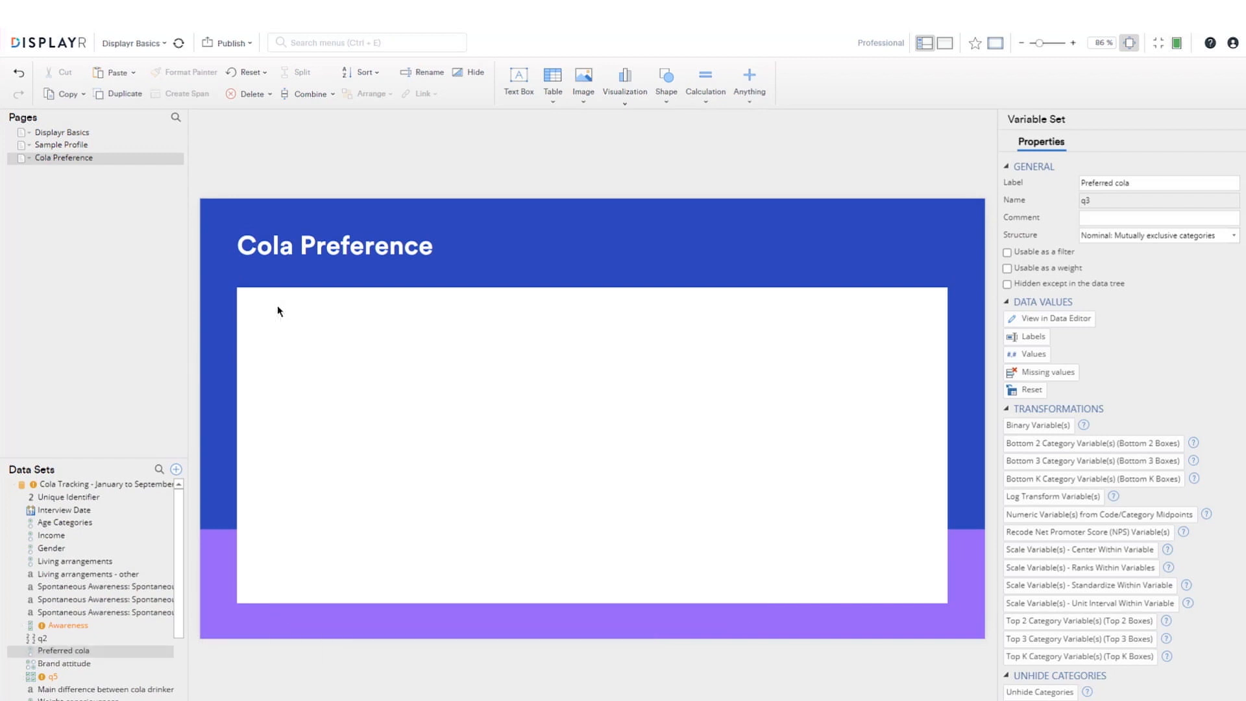
{"action": "left_click", "coordinate": [372, 313]}
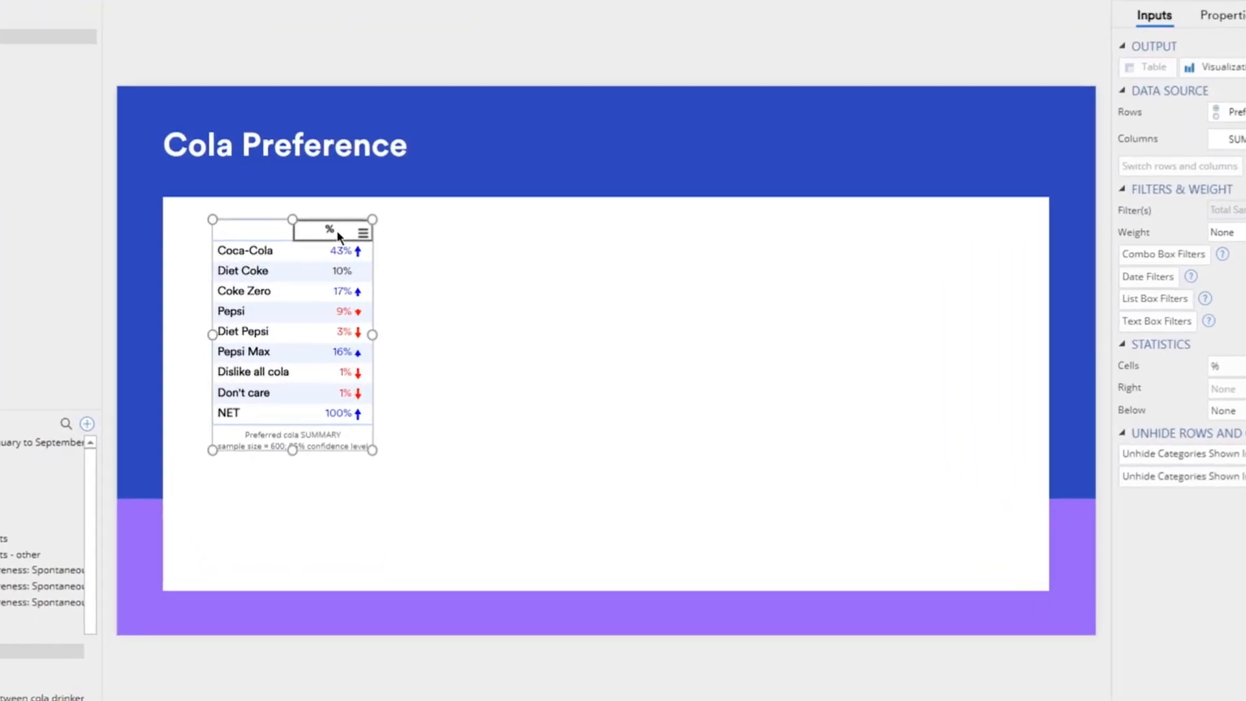
{"action": "right_click", "coordinate": [376, 314]}
{"action": "mouse_move", "coordinate": [402, 270]}
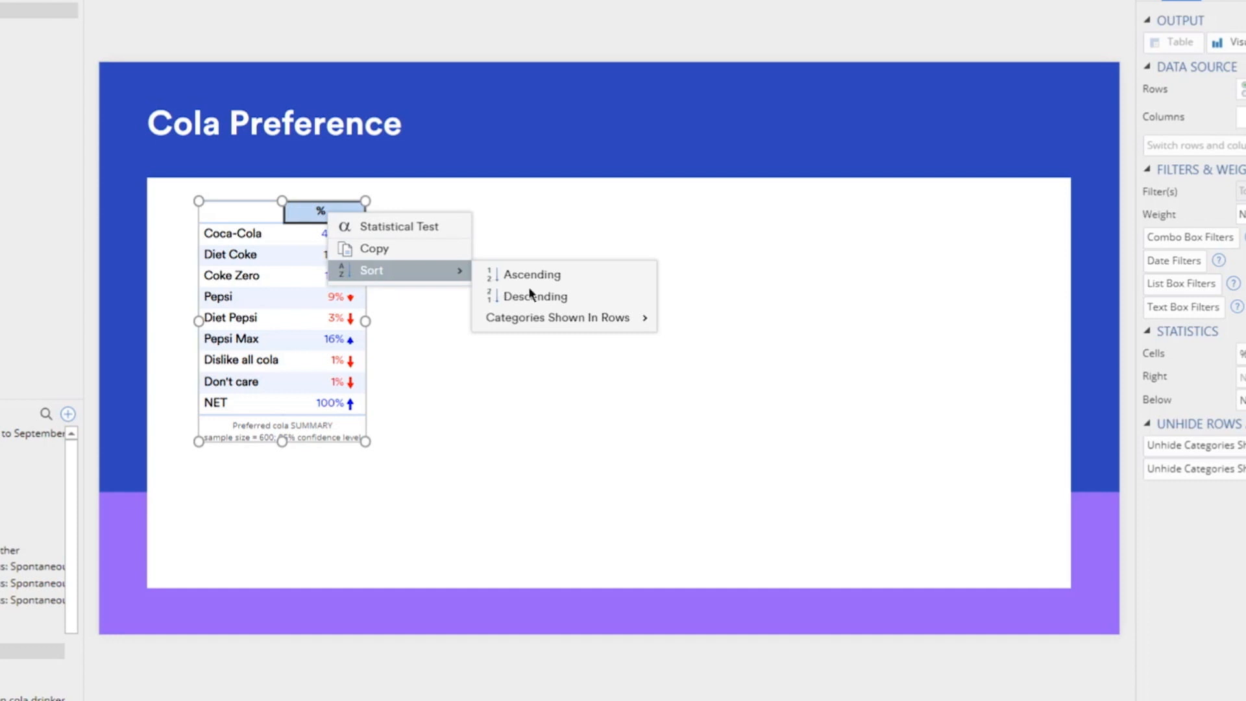
{"action": "left_click", "coordinate": [547, 300]}
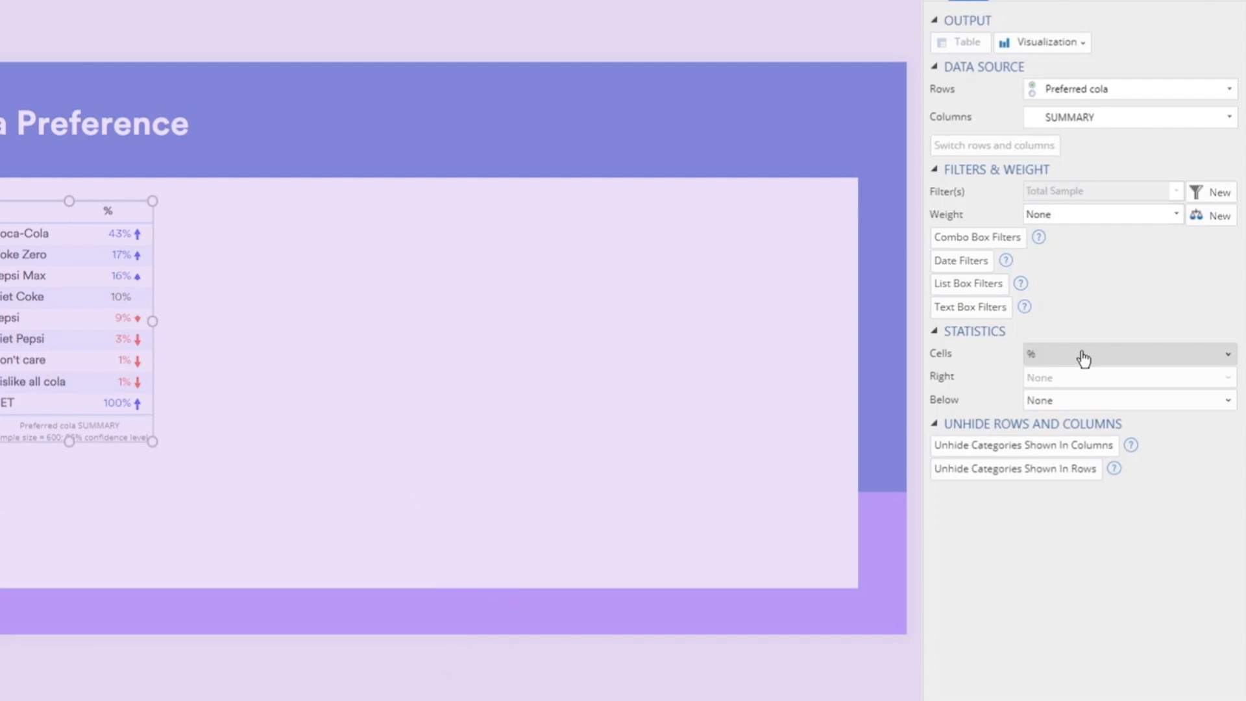
Step: Add the Count statistic to the cells of the Preferred cola table
{"action": "left_click", "coordinate": [1083, 358]}
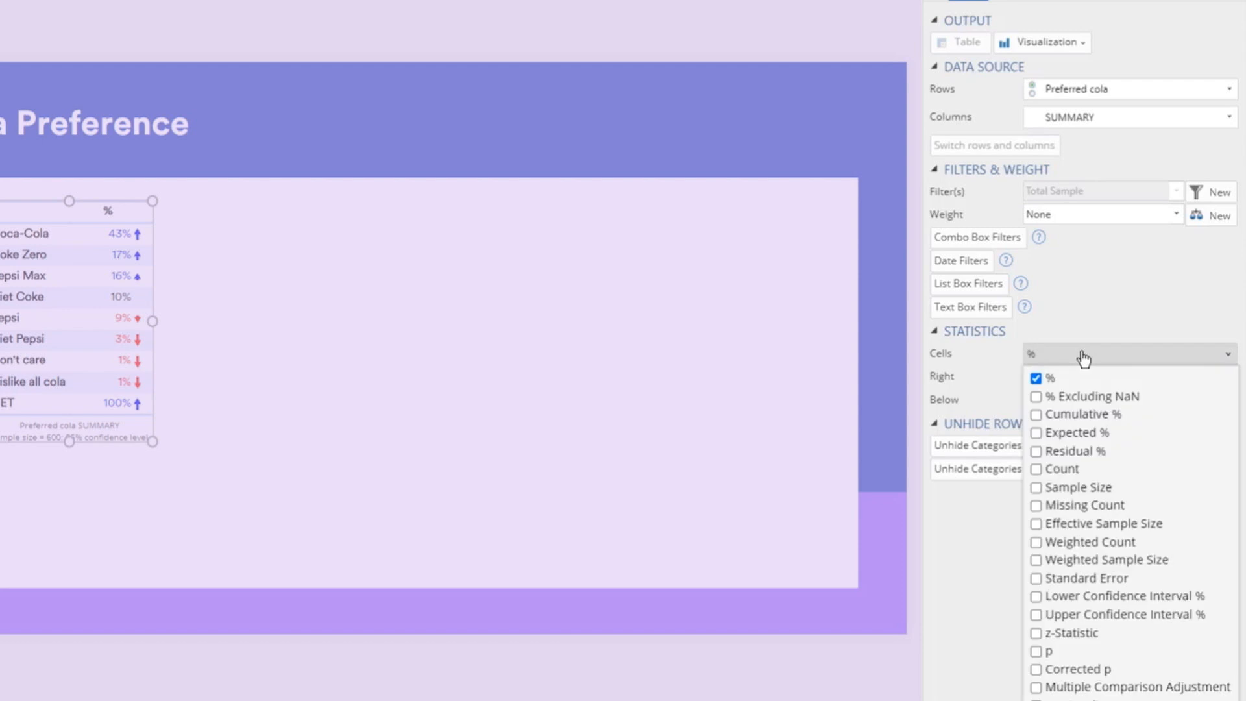
{"action": "left_click", "coordinate": [1036, 470]}
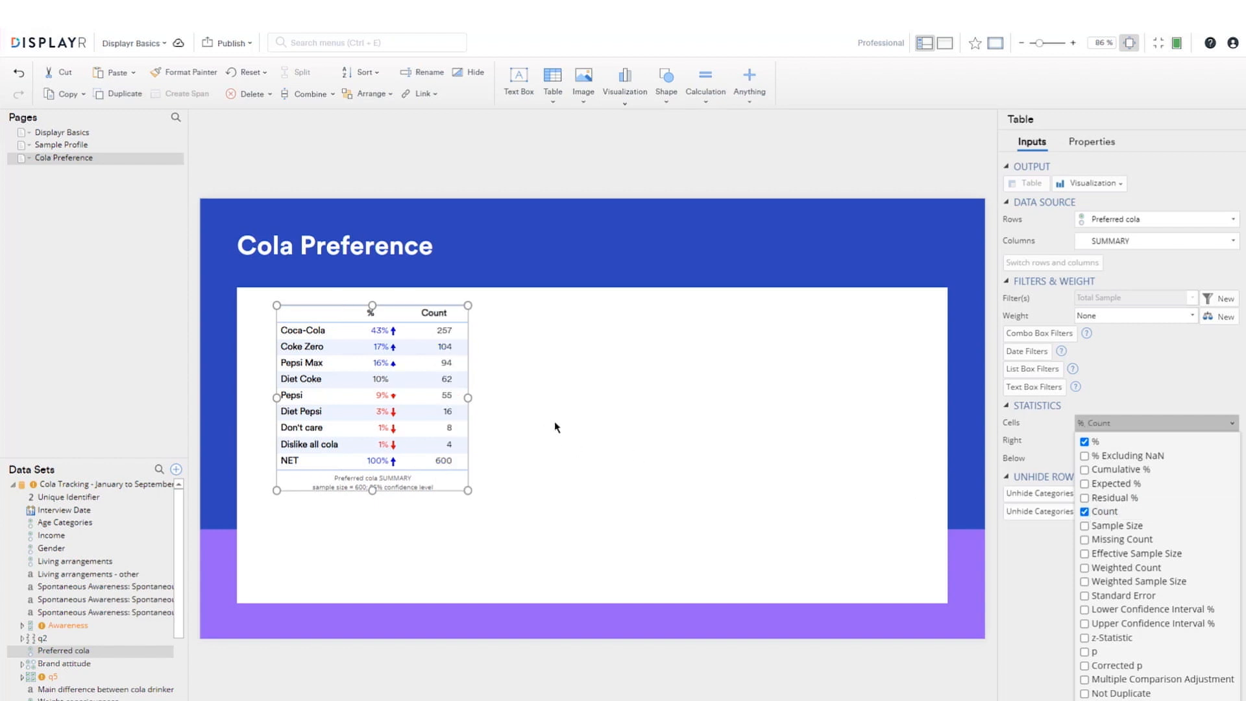
{"action": "left_click", "coordinate": [555, 427]}
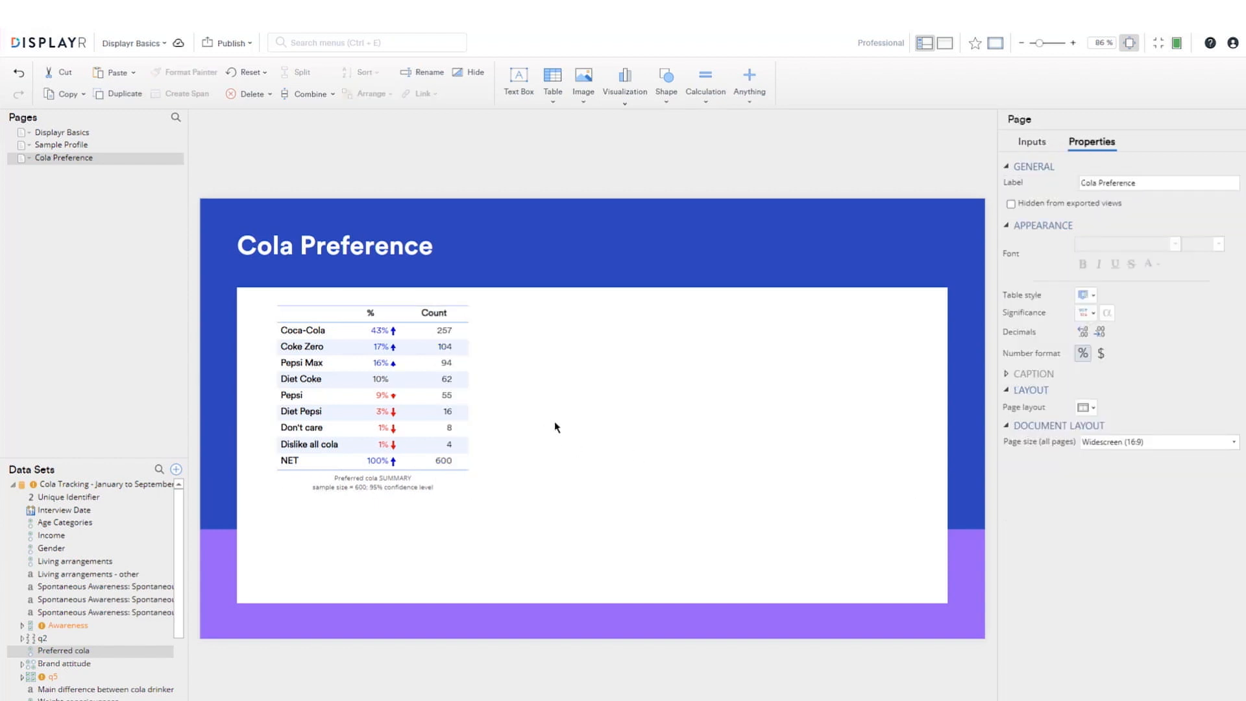
Step: Delete the "Don't care" and "Dislike all cola" rows from the Preferred cola table
{"action": "left_click", "coordinate": [299, 434]}
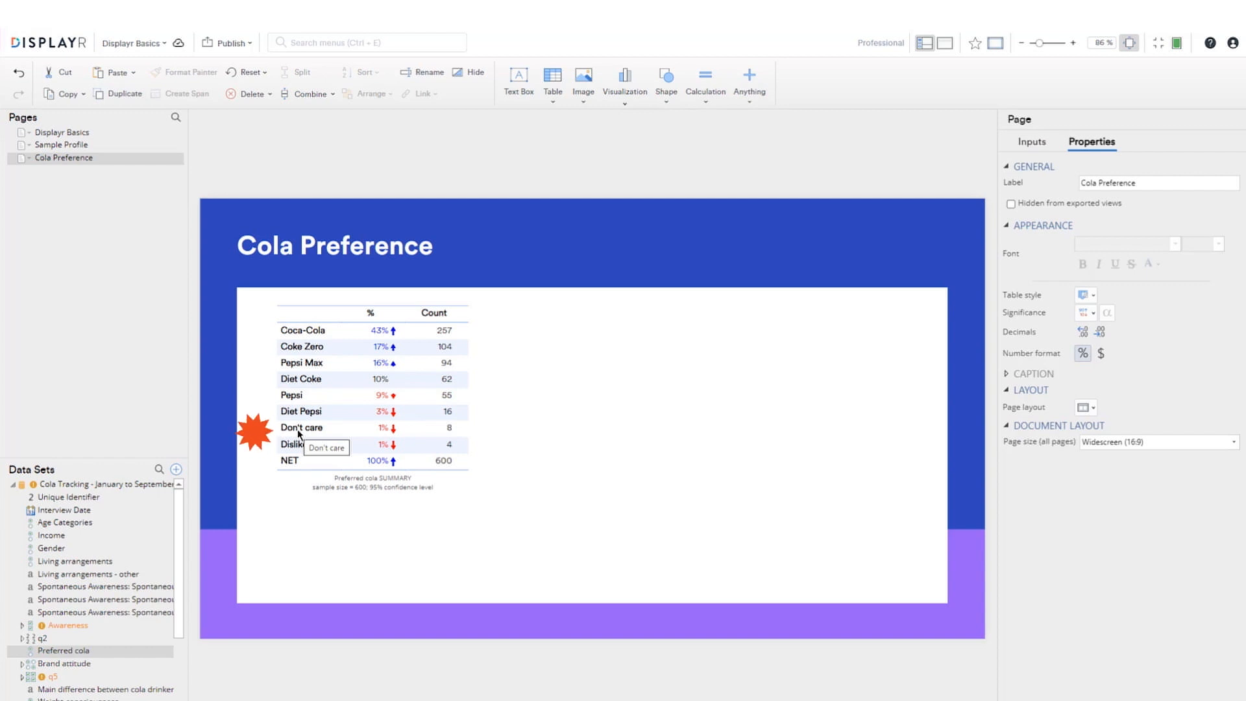
{"action": "left_click_drag", "start_coordinate": [298, 433], "coordinate": [300, 449]}
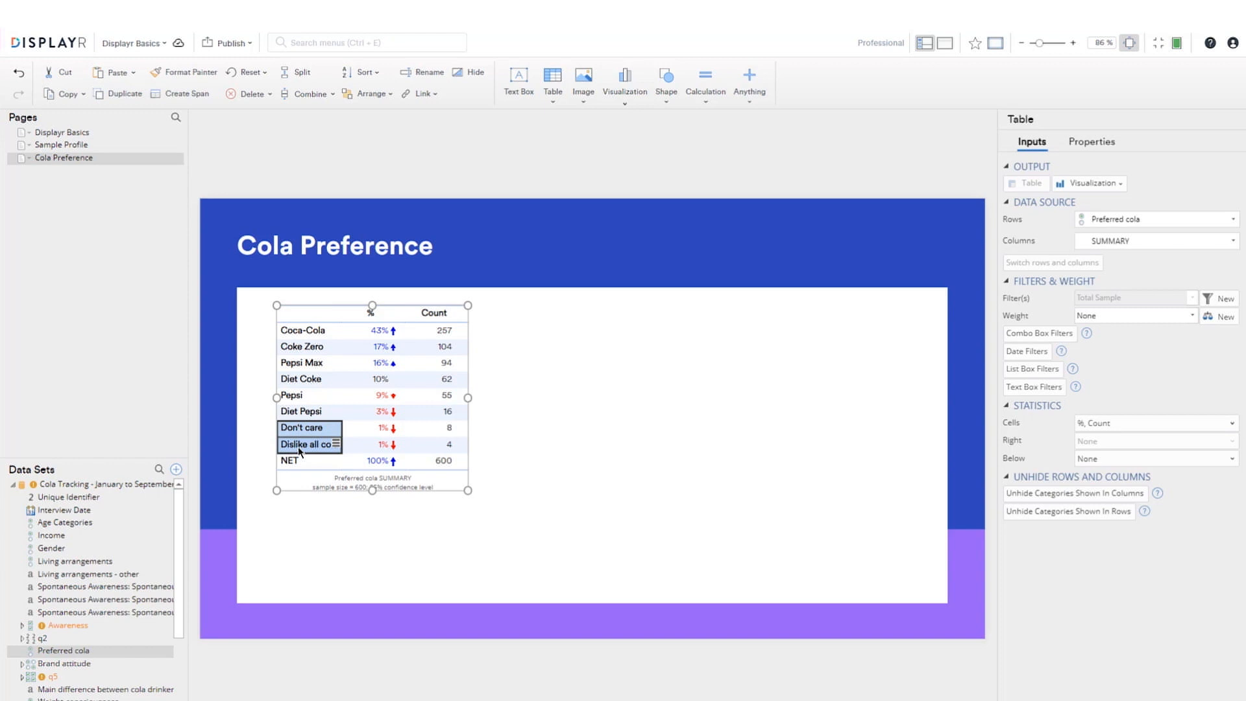
{"action": "right_click", "coordinate": [299, 448]}
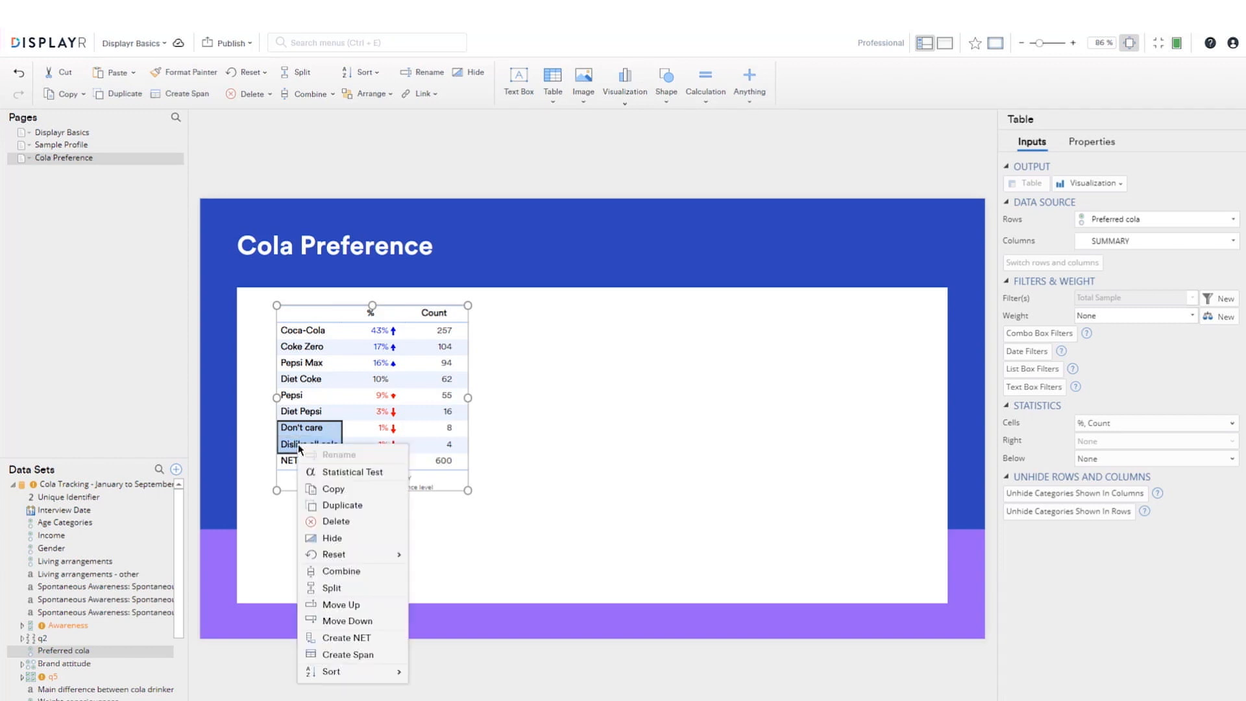
{"action": "left_click", "coordinate": [336, 522]}
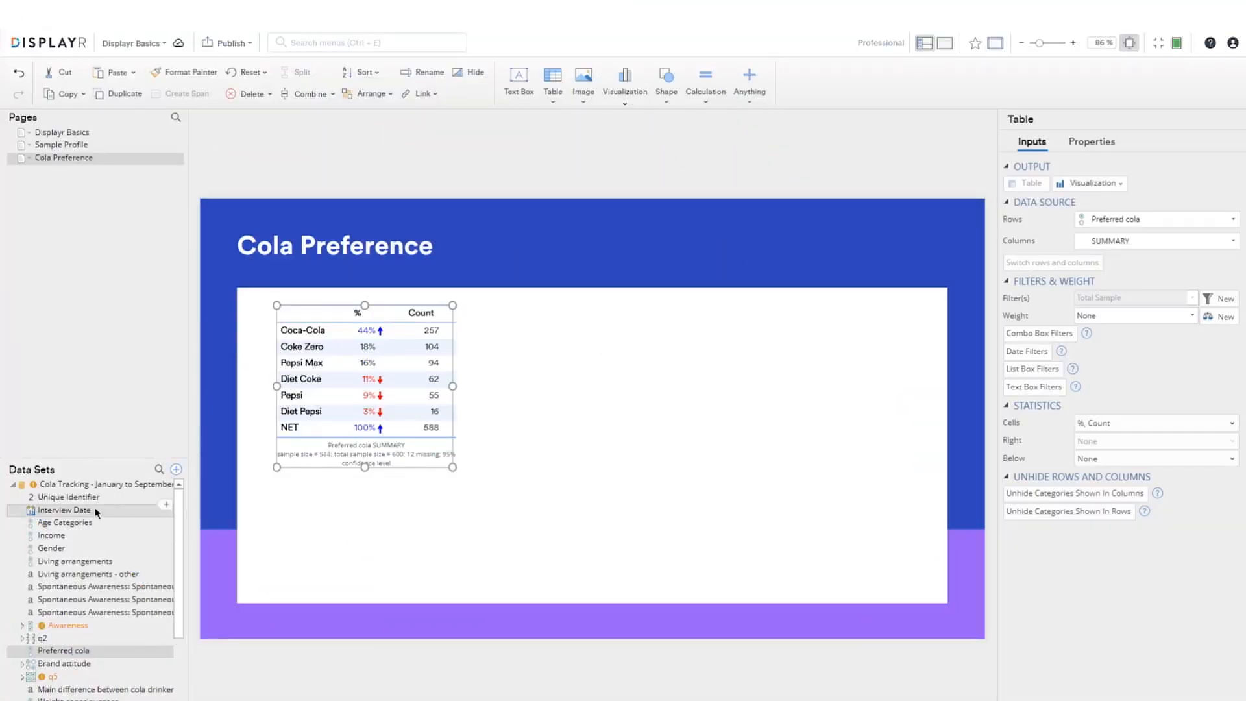
Step: Crosstab the Preferred cola table by Age Categories in the columns
{"action": "left_click", "coordinate": [77, 527]}
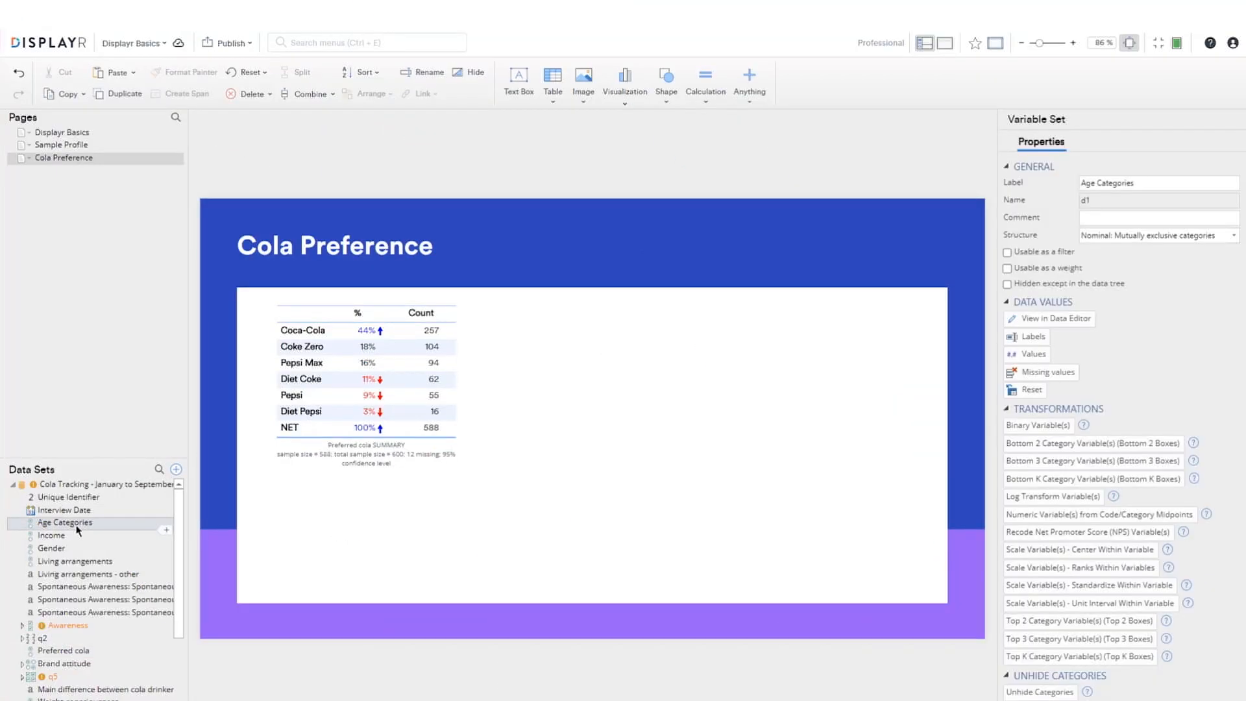
{"action": "left_click_drag", "start_coordinate": [77, 529], "coordinate": [391, 345]}
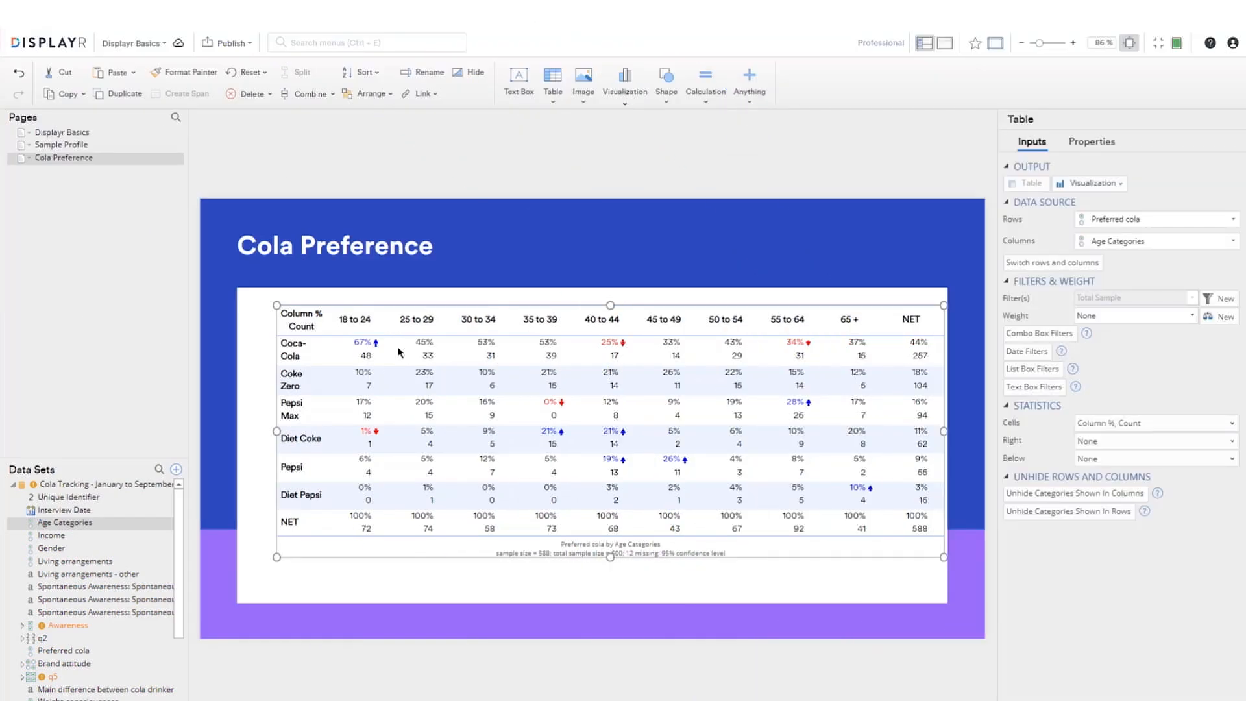
Step: Combine the 18 to 24 and 25 to 29 columns of the crosstab and rename the merged category "18 to 29"
{"action": "left_click", "coordinate": [351, 319]}
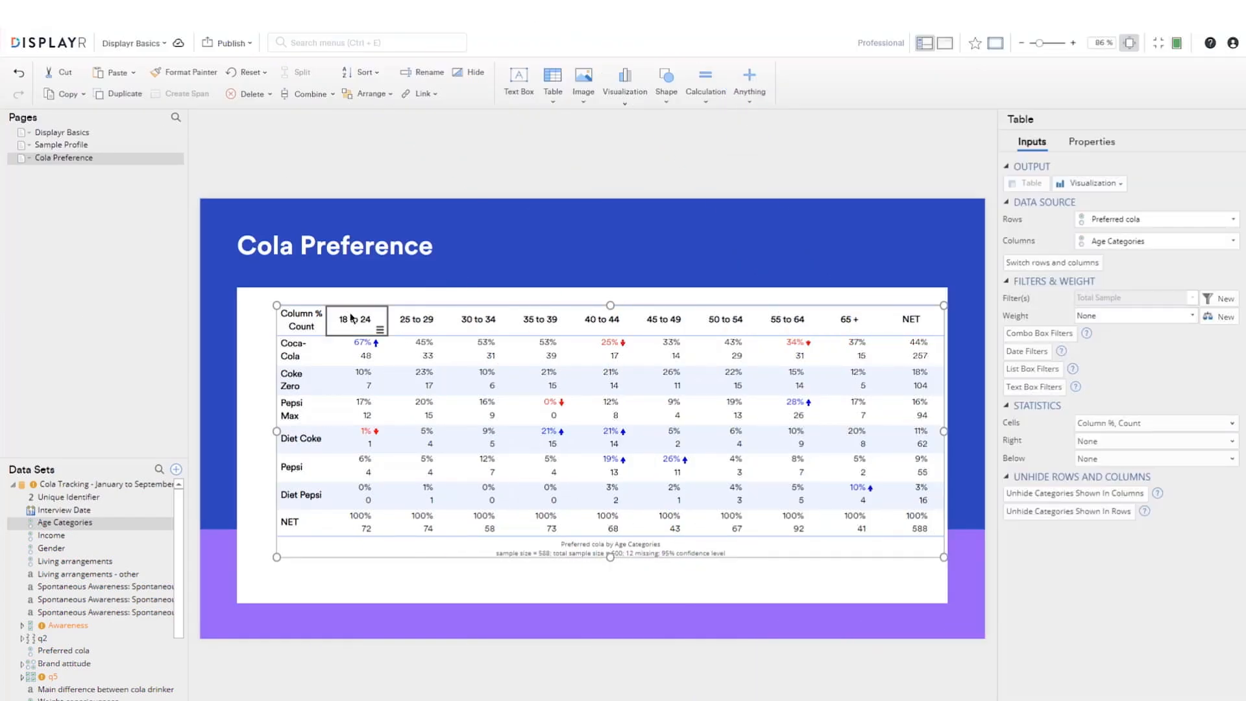
{"action": "left_click", "coordinate": [407, 328], "text": "ctrl"}
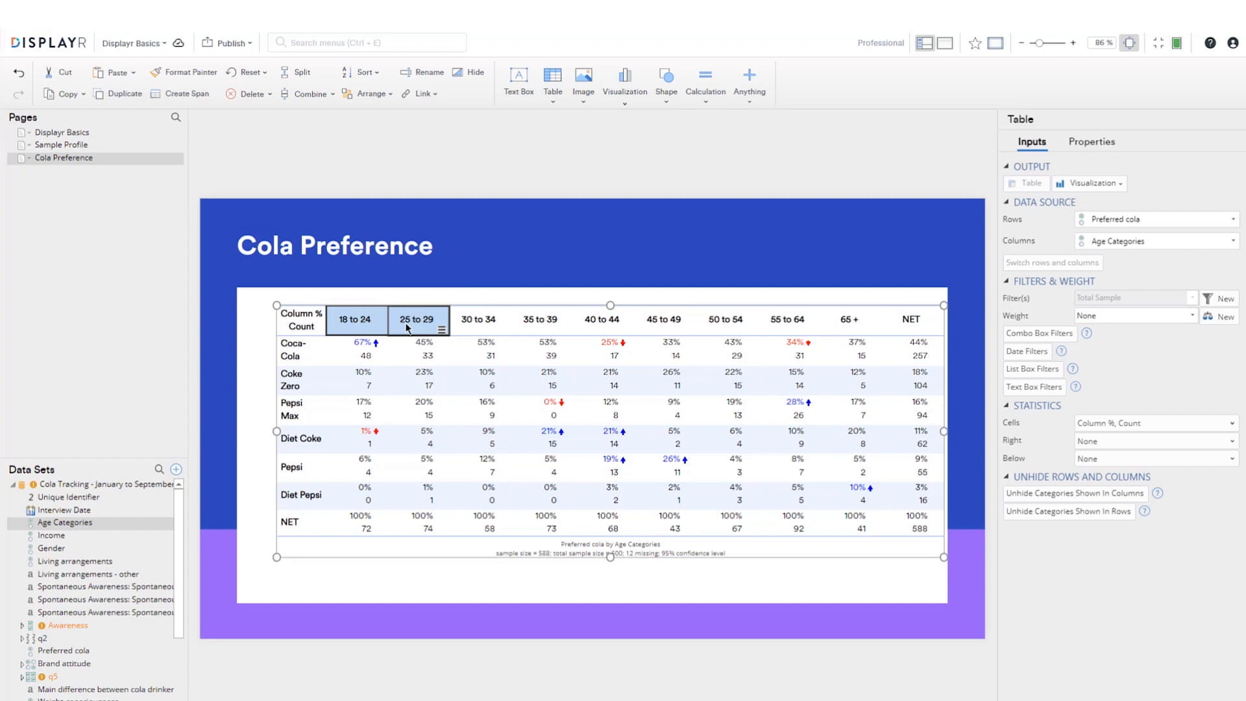
{"action": "right_click", "coordinate": [408, 327]}
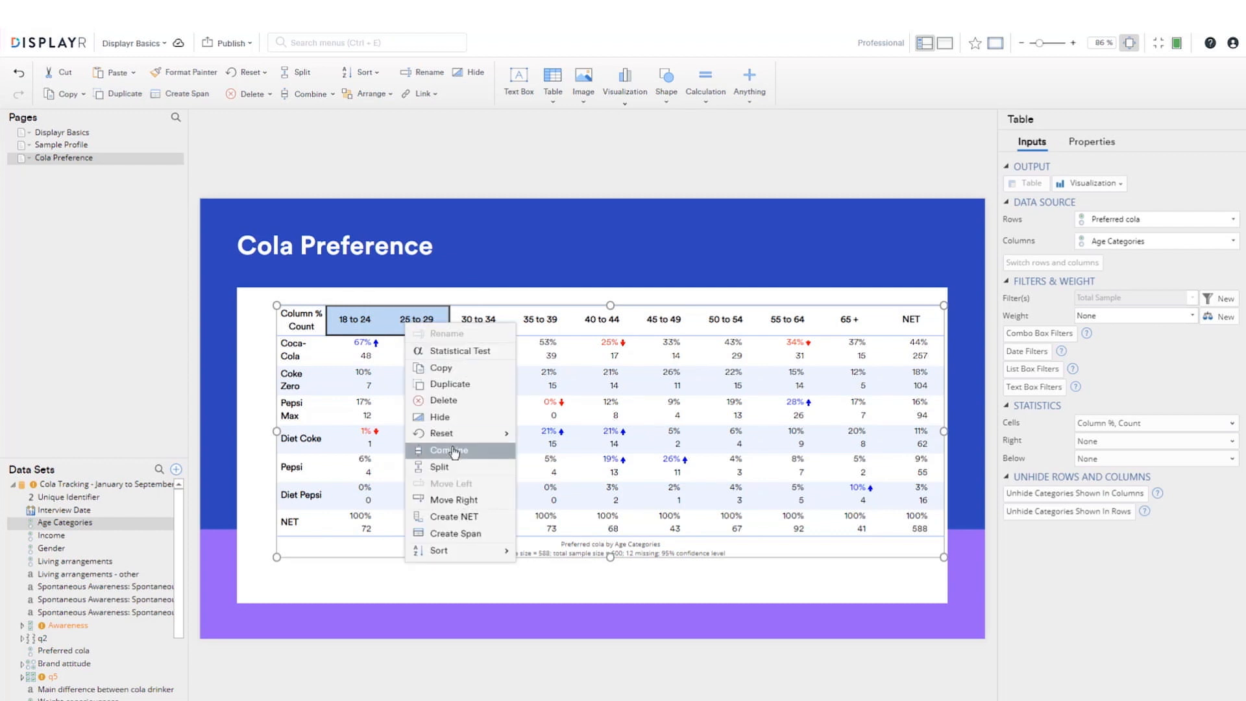
{"action": "left_click", "coordinate": [453, 451]}
{"action": "right_click", "coordinate": [351, 324]}
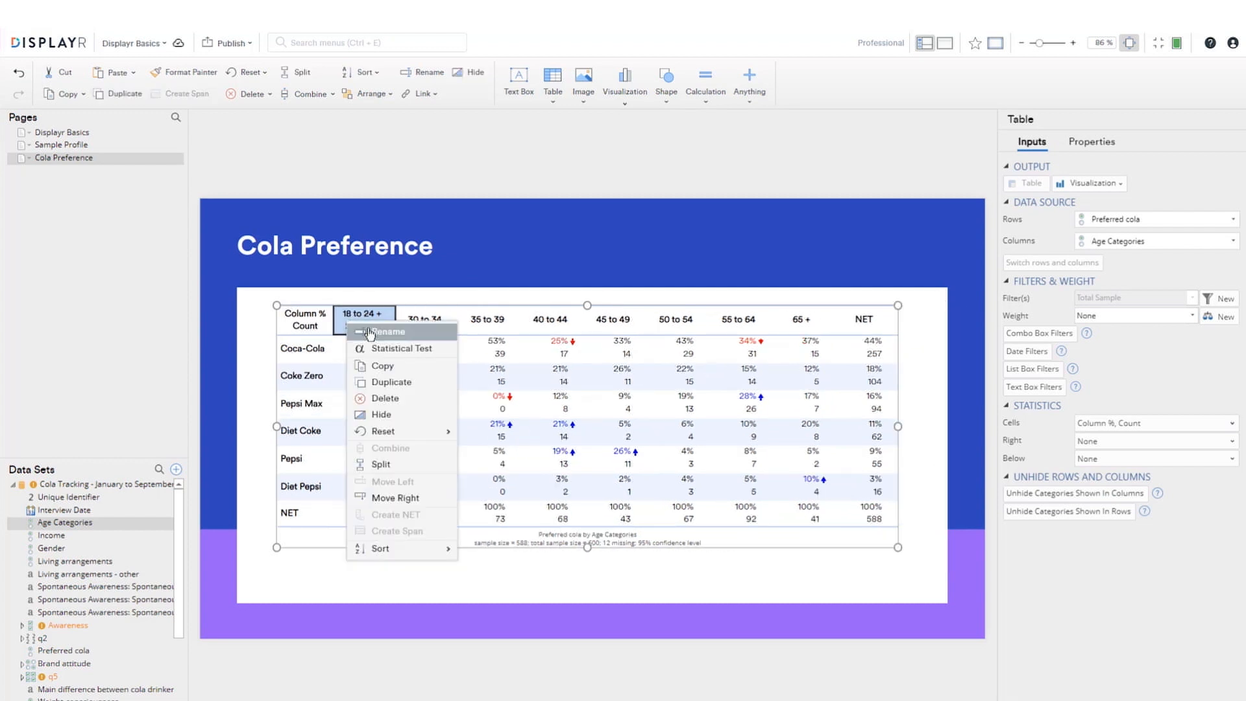
{"action": "left_click", "coordinate": [370, 331]}
{"action": "type", "text": "18 to 2"}
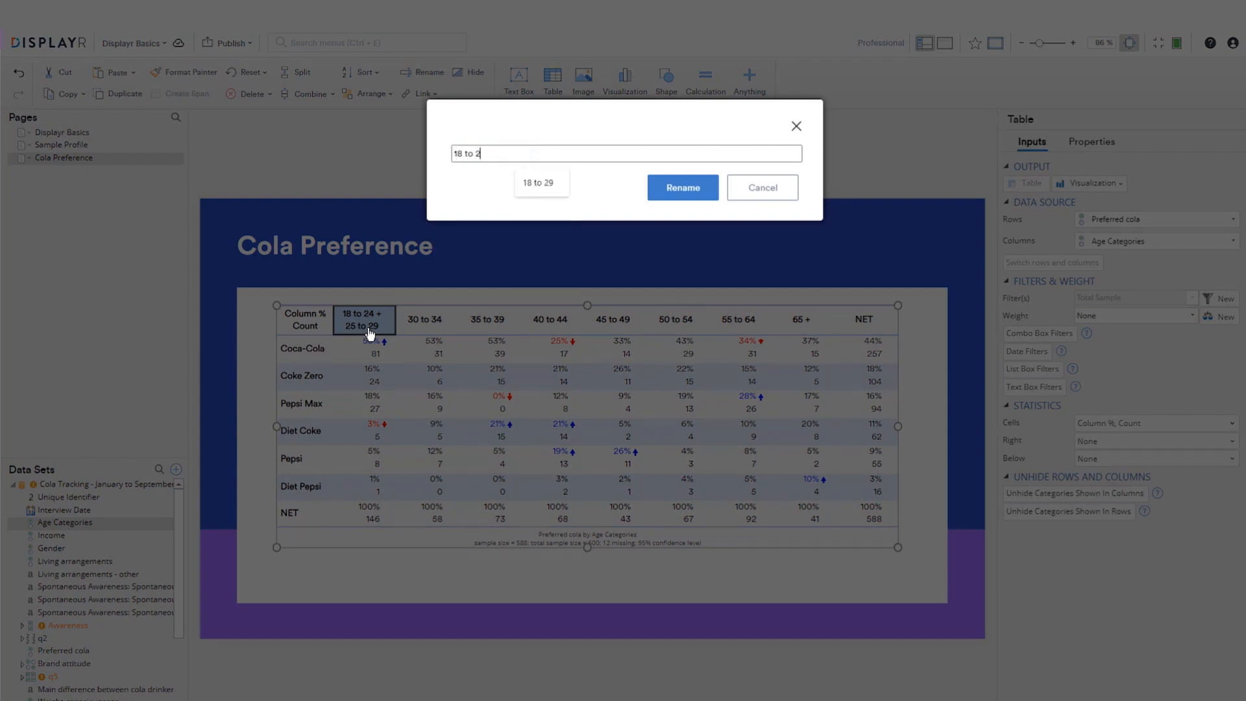
{"action": "type", "text": "9"}
{"action": "key", "text": "Return"}
Step: Combine the 30 to 34, 35 to 39 and 40 to 44 columns and rename the merged category "30 to 44"
{"action": "left_click", "coordinate": [416, 330]}
{"action": "left_click", "coordinate": [545, 328], "text": "shift"}
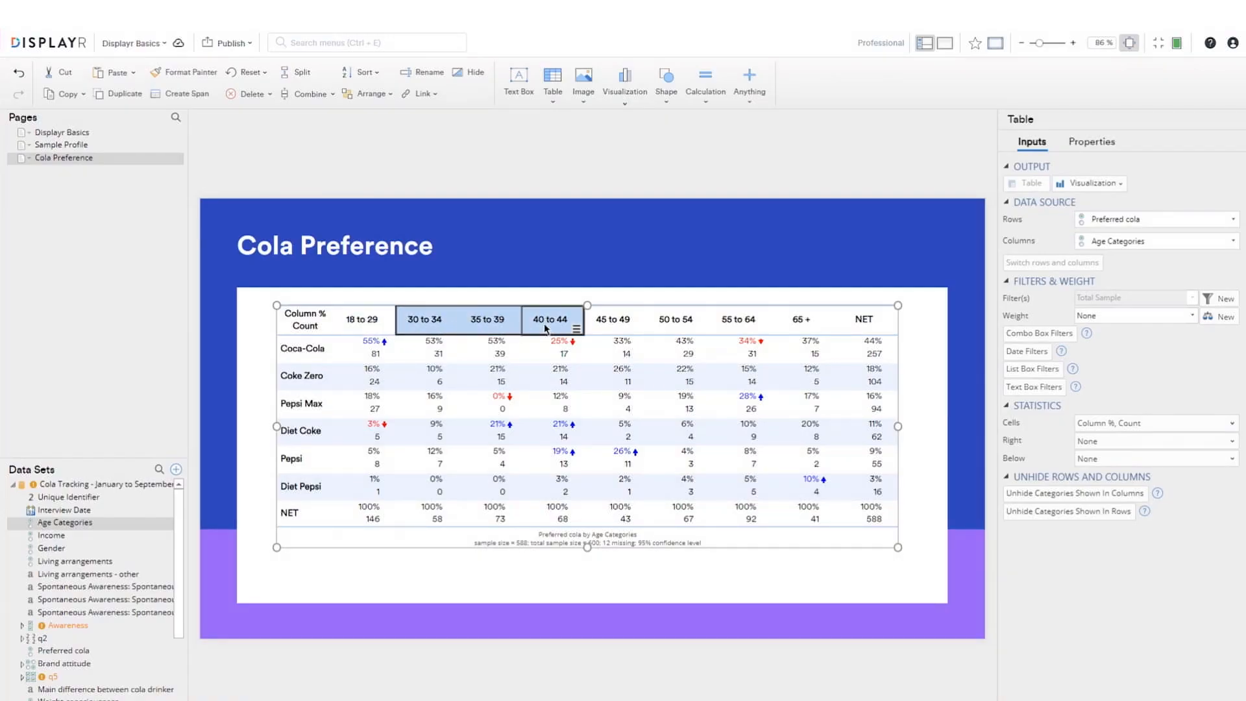
{"action": "right_click", "coordinate": [546, 328]}
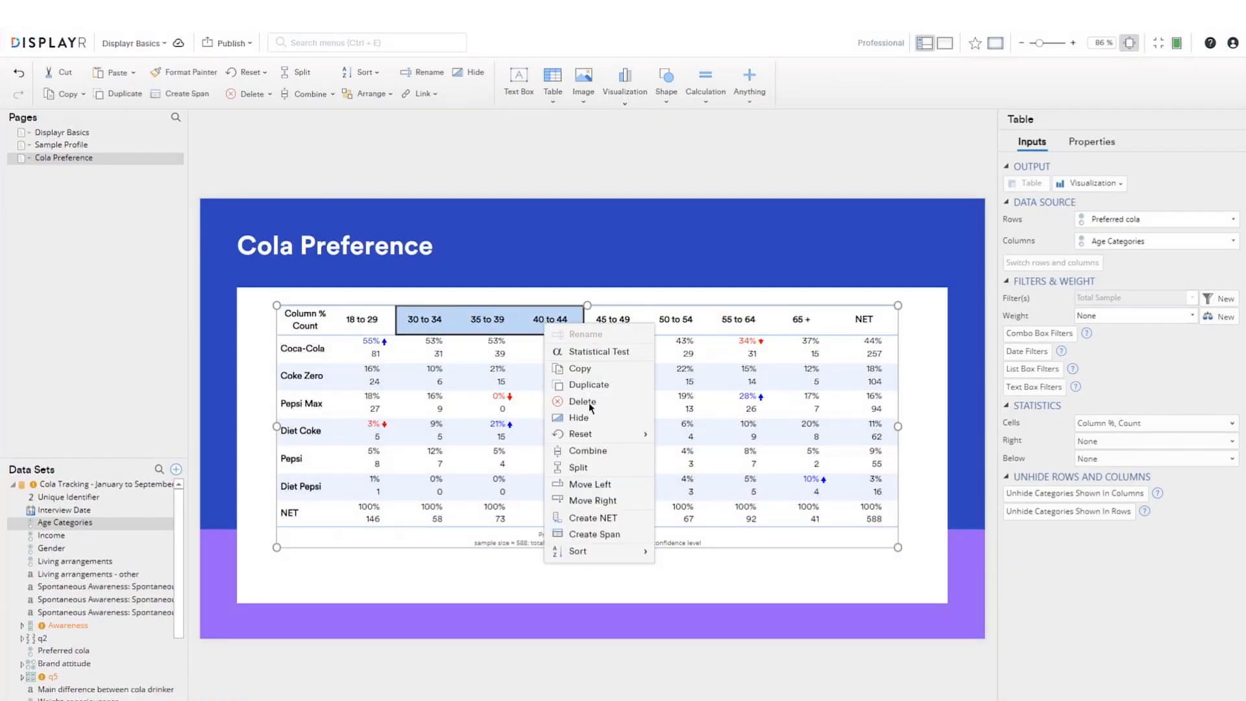
{"action": "left_click", "coordinate": [609, 452]}
{"action": "right_click", "coordinate": [436, 327]}
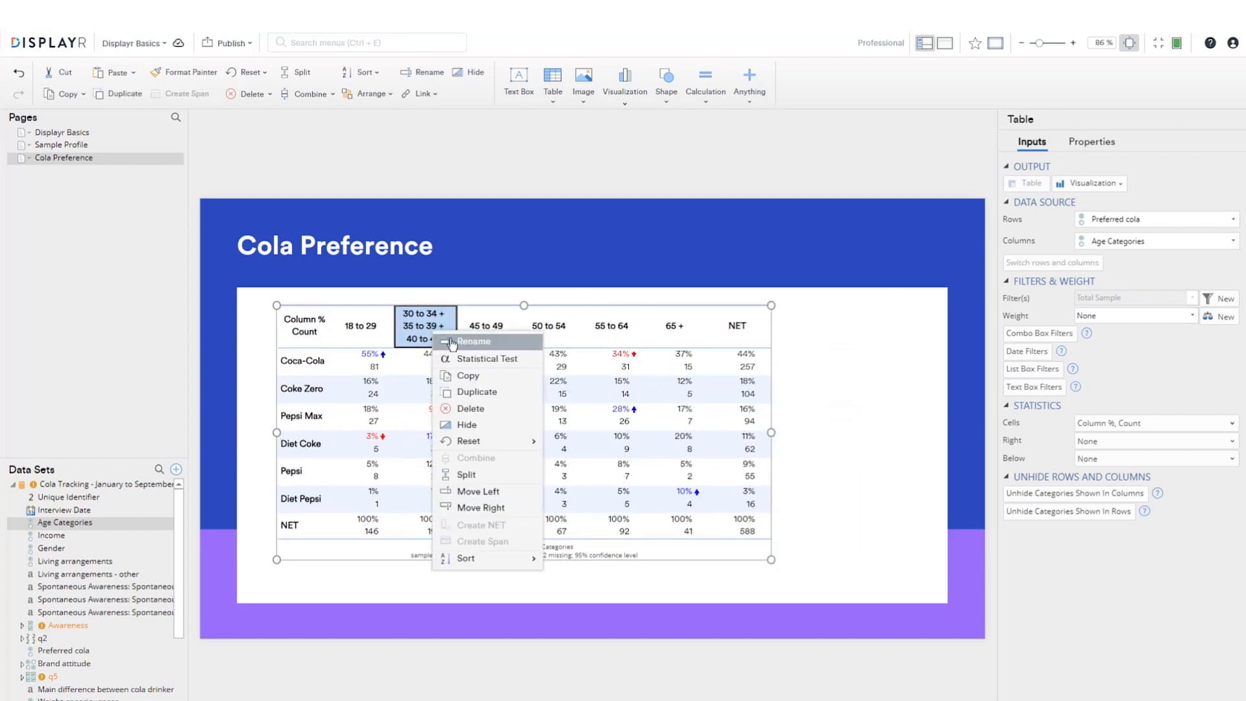
{"action": "left_click", "coordinate": [453, 339]}
{"action": "type", "text": "30 to 44"}
{"action": "key", "text": "Return"}
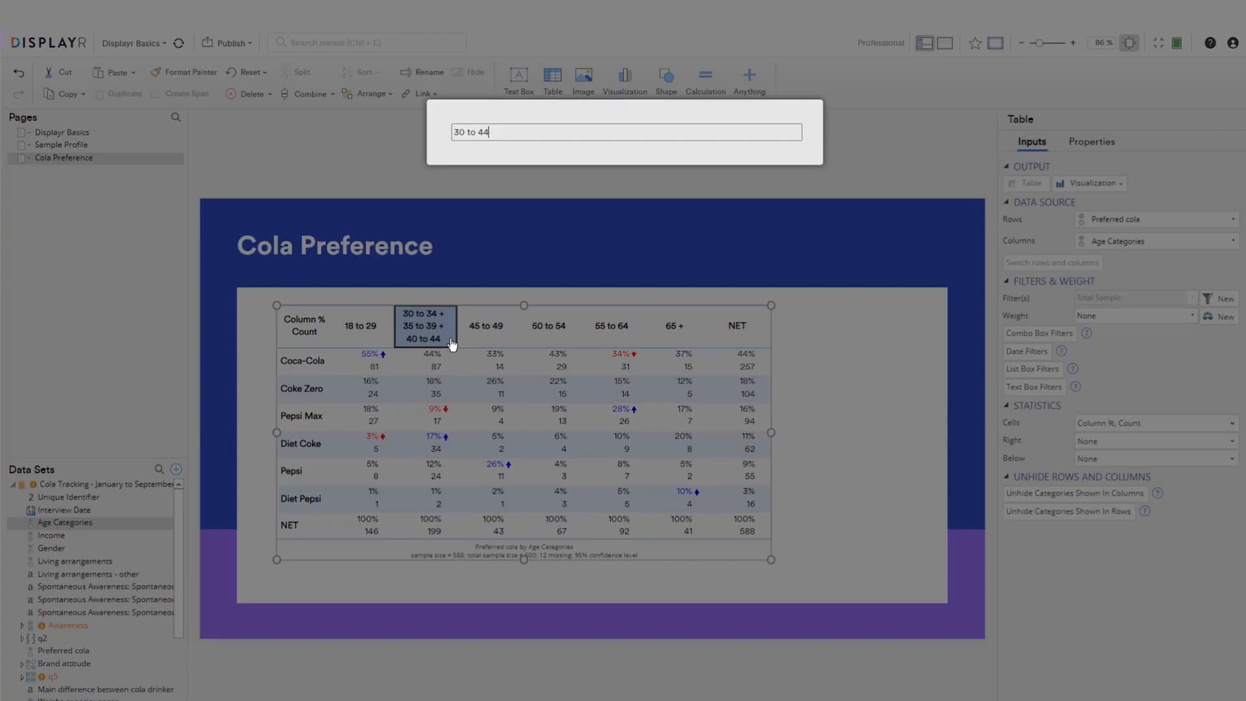
Step: Combine the four columns from 45 to 49 through 65 + and rename the merged category "45 and over"
{"action": "left_click", "coordinate": [486, 322]}
{"action": "left_click", "coordinate": [675, 321], "text": "shift"}
{"action": "right_click", "coordinate": [675, 325]}
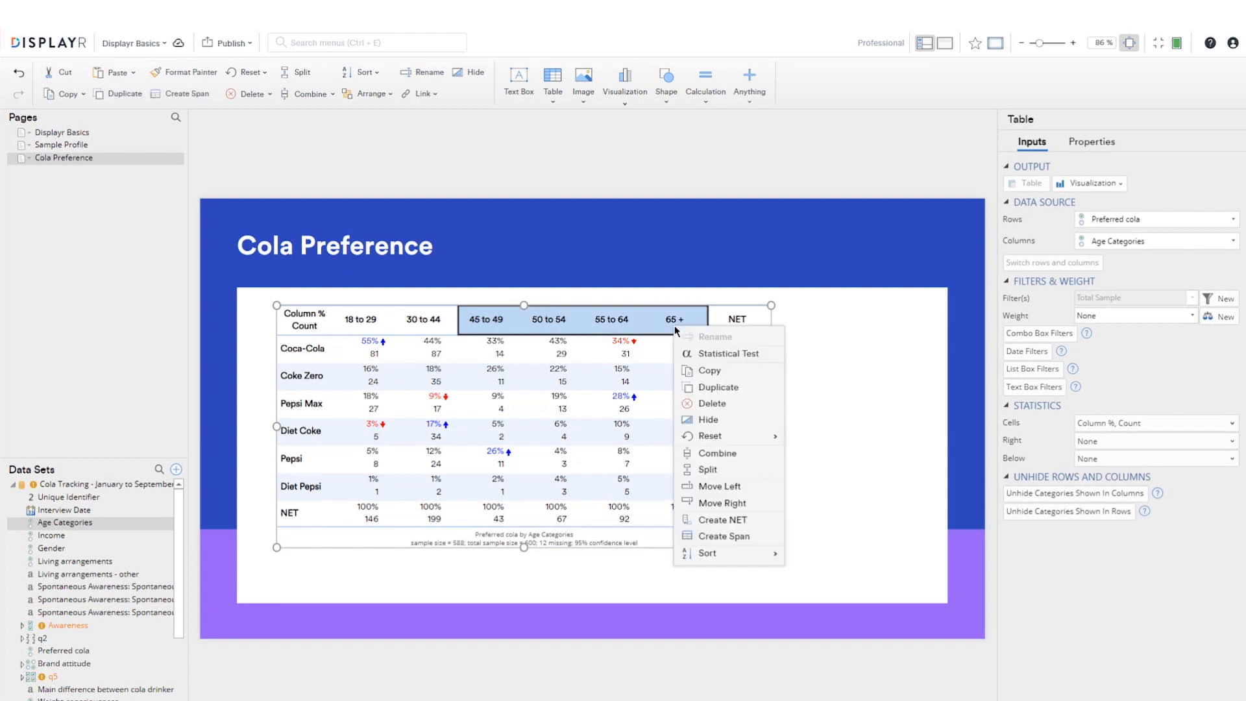
{"action": "left_click", "coordinate": [744, 458]}
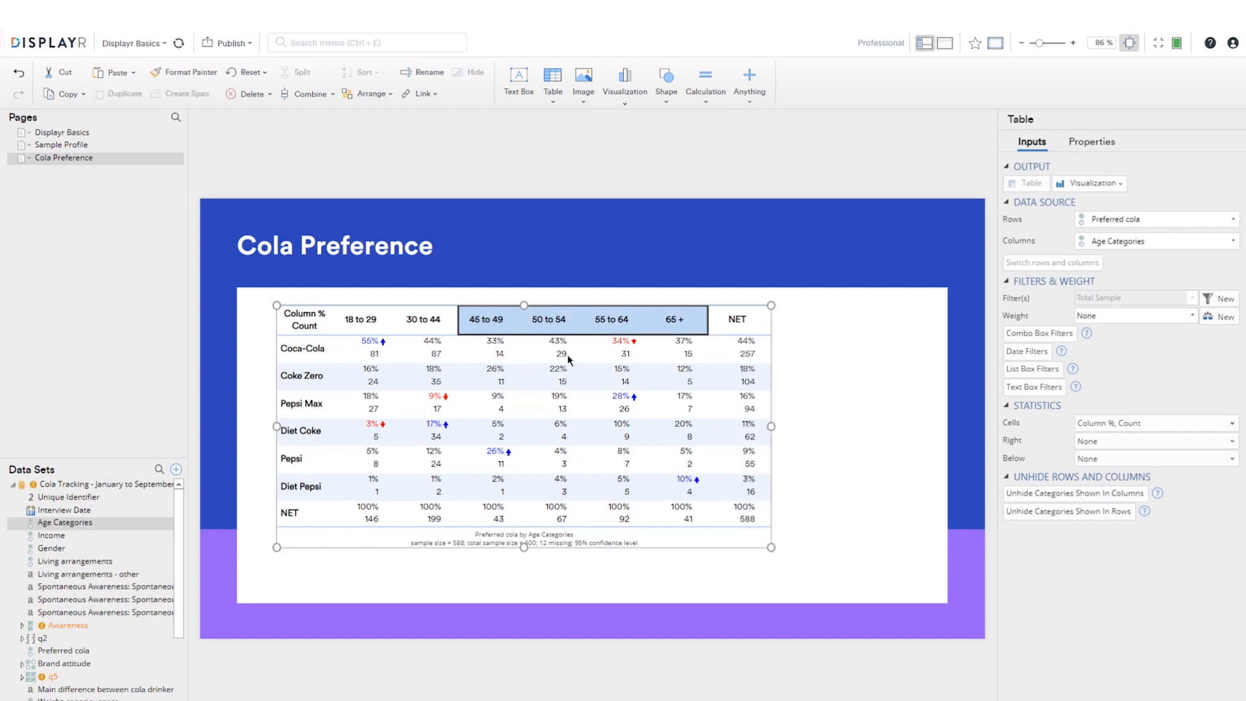
{"action": "right_click", "coordinate": [493, 325]}
{"action": "left_click", "coordinate": [508, 337]}
{"action": "type", "text": "45 and over"}
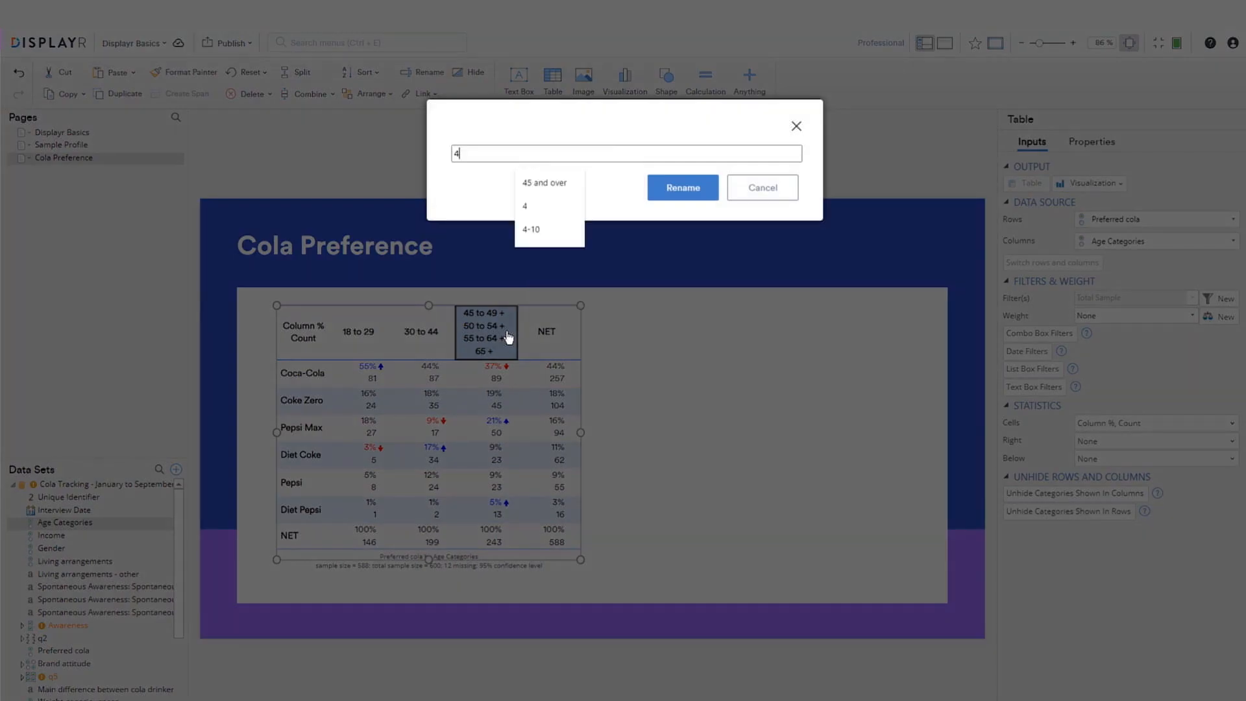
{"action": "key", "text": "Return"}
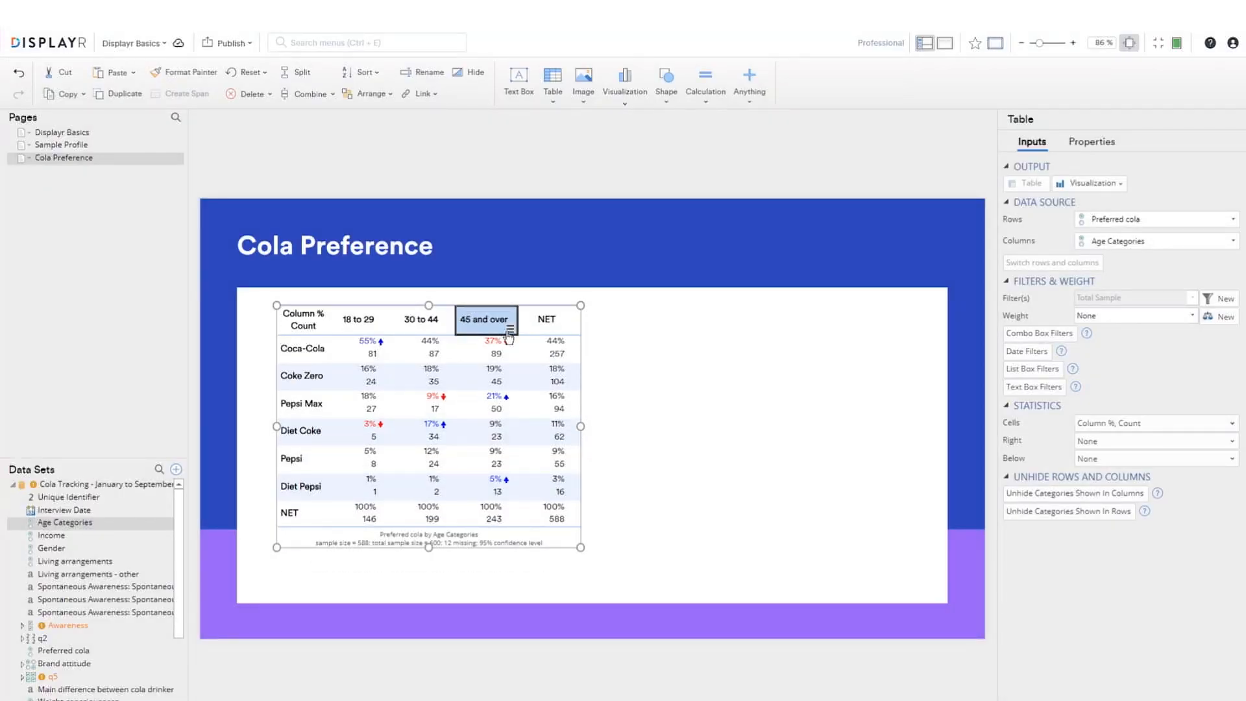
Step: Split the 30 to 44 category in the Sample Profile page's age table into its original groups, and undo the split
{"action": "left_click", "coordinate": [65, 146]}
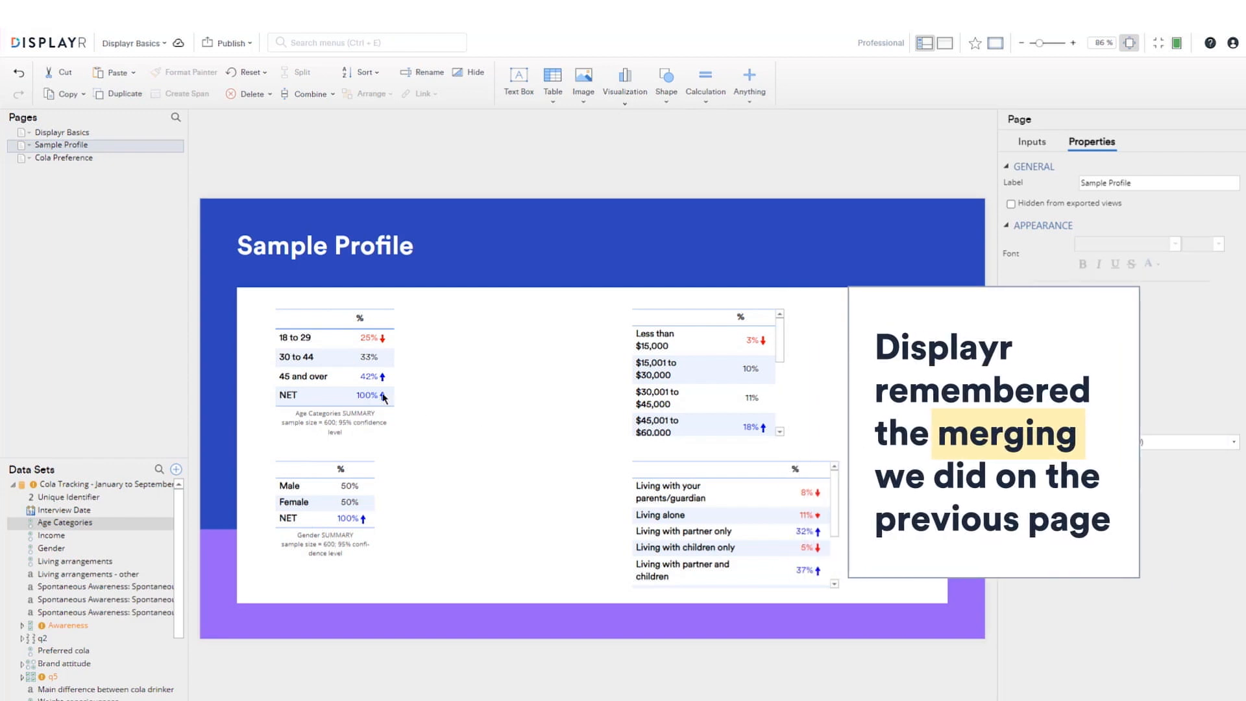
{"action": "mouse_move", "coordinate": [331, 388]}
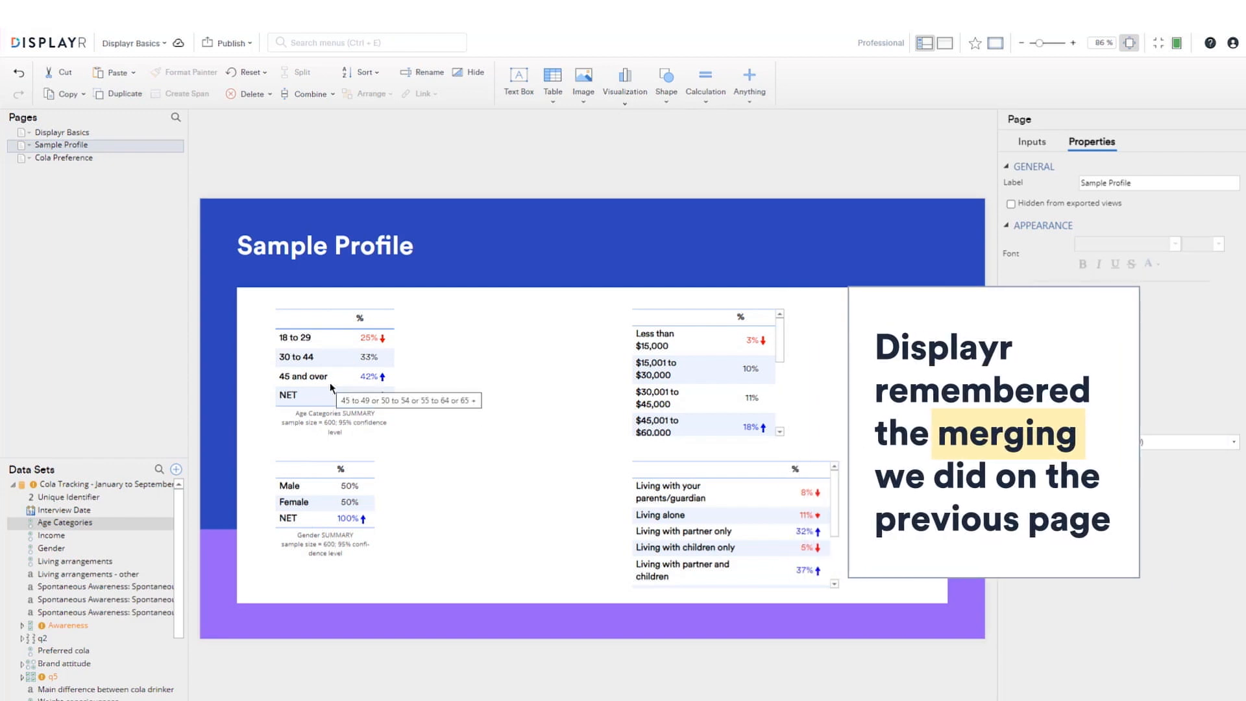
{"action": "left_click", "coordinate": [296, 359]}
{"action": "right_click", "coordinate": [296, 360]}
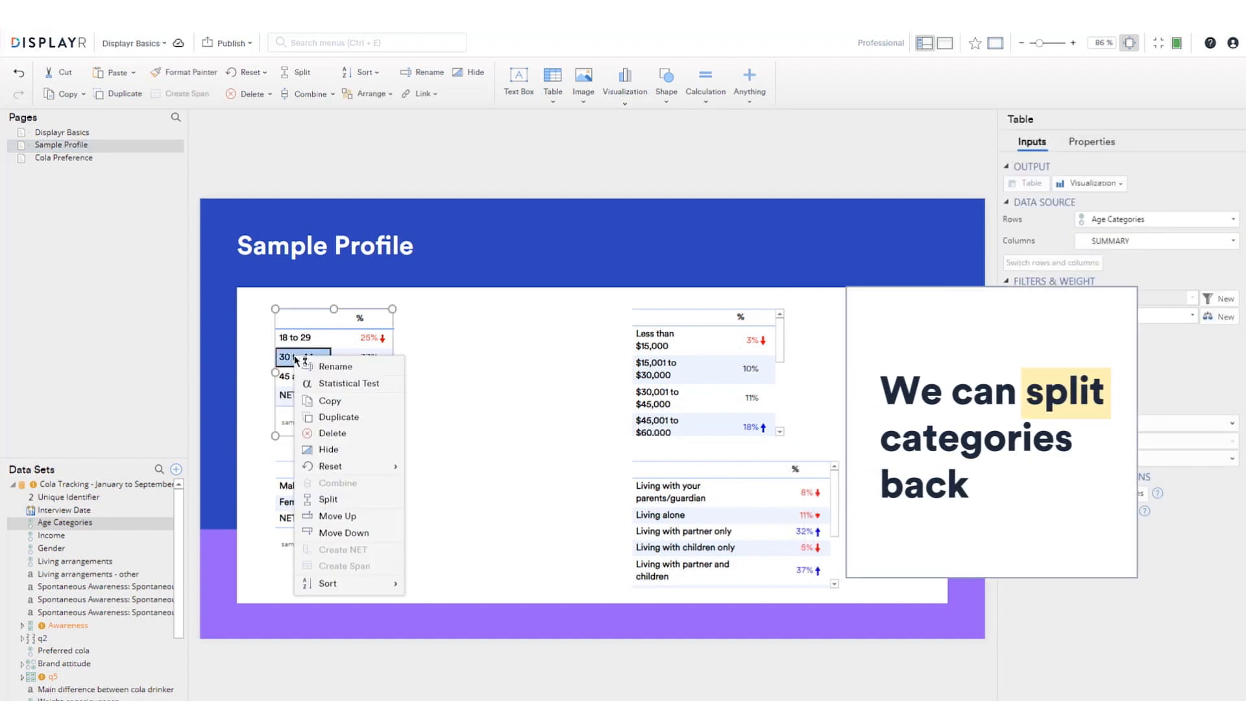
{"action": "left_click", "coordinate": [349, 504]}
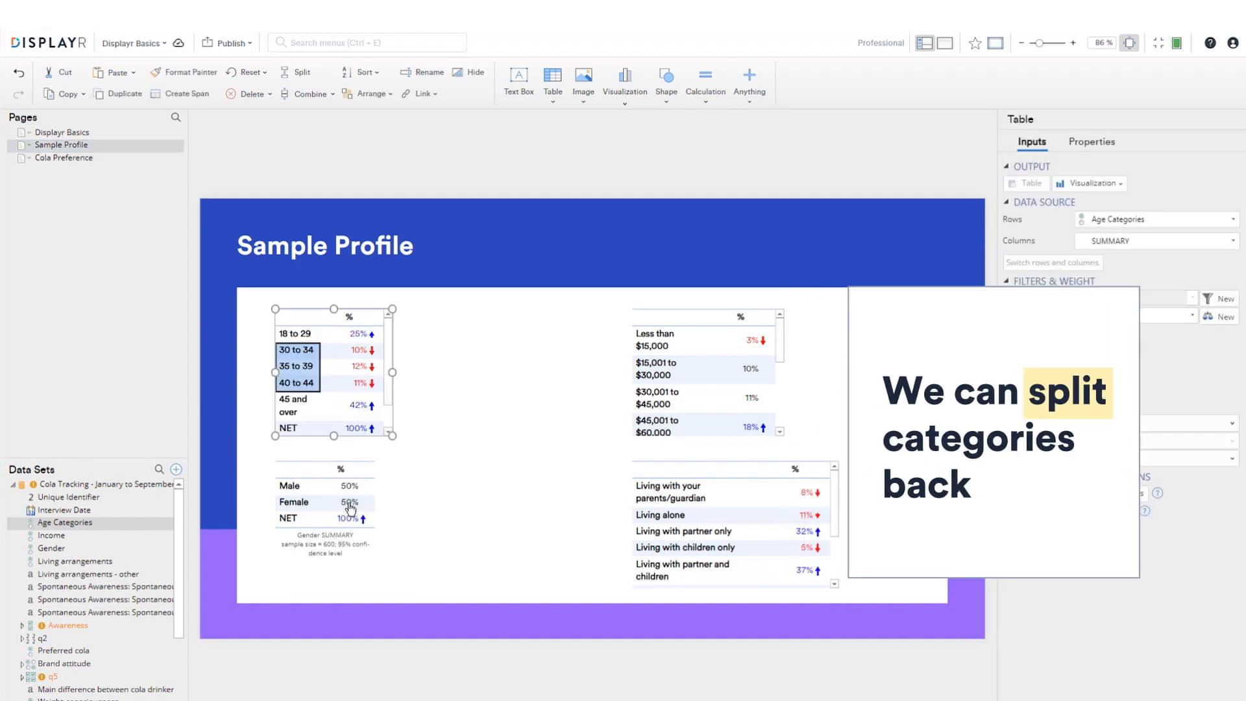
{"action": "left_click", "coordinate": [18, 73]}
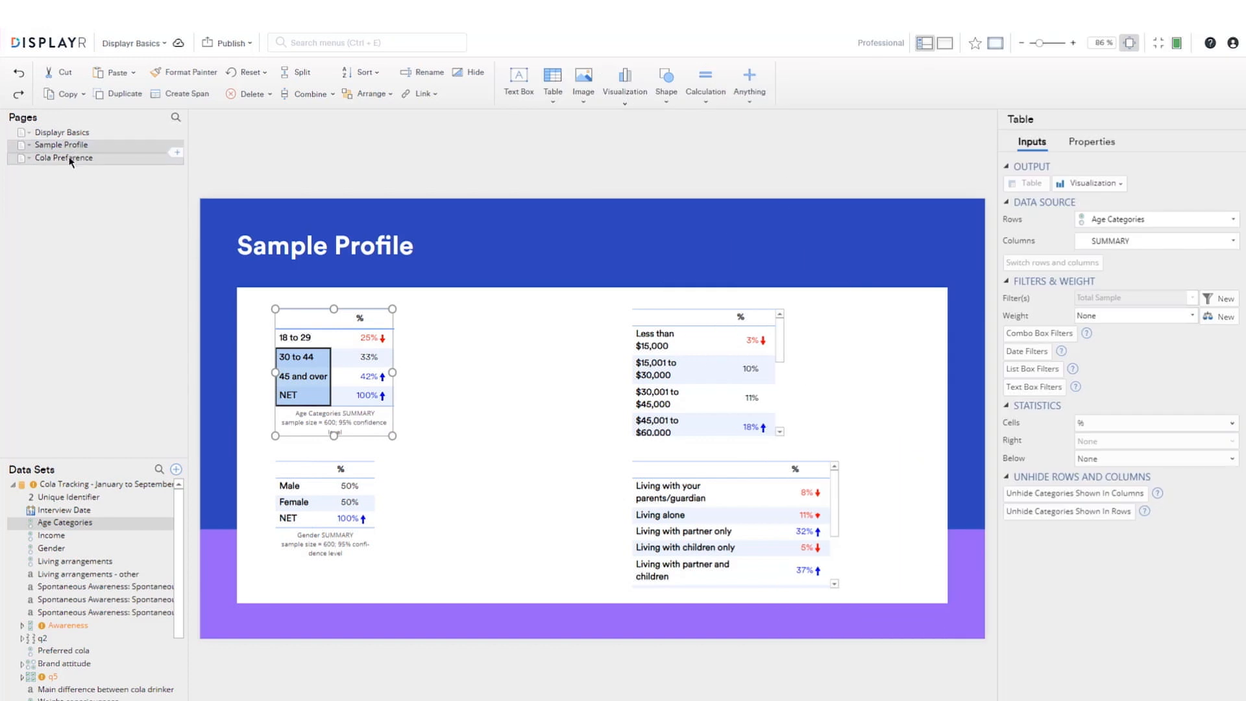
Step: Examine the hypothesis test result for the Preferred cola by Age Categories table on the Cola Preference page
{"action": "left_click", "coordinate": [70, 158]}
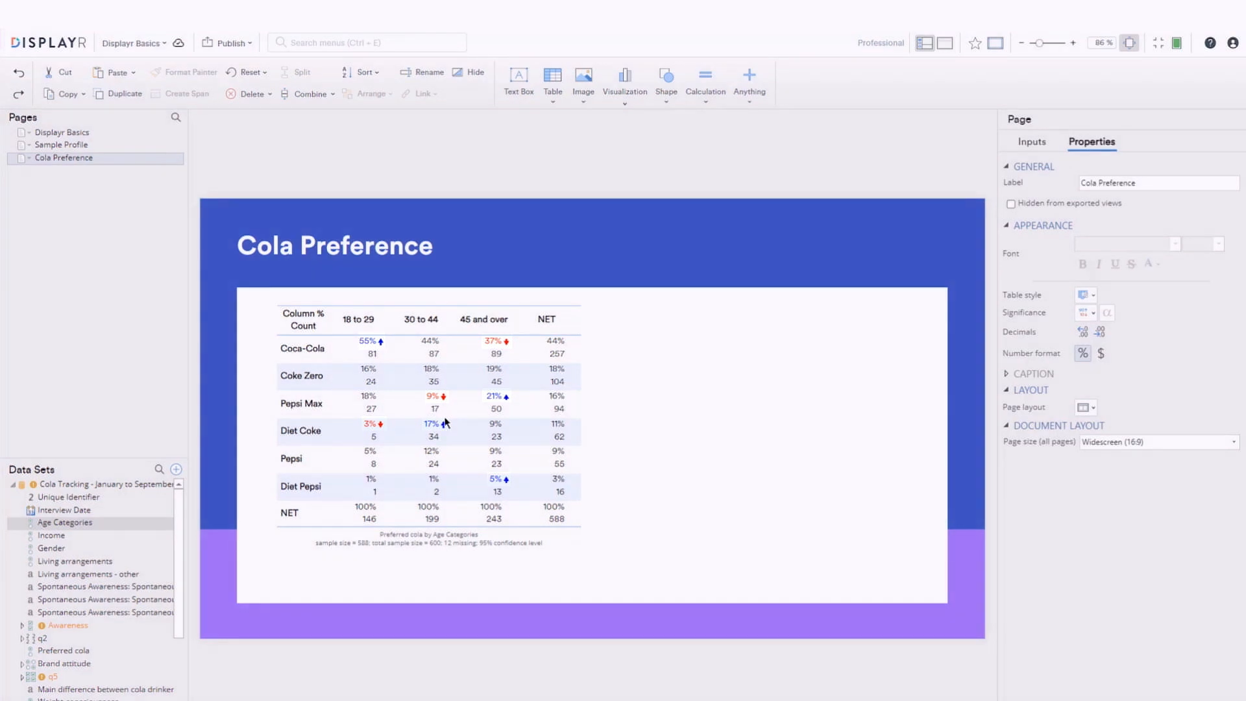
{"action": "left_click", "coordinate": [445, 422]}
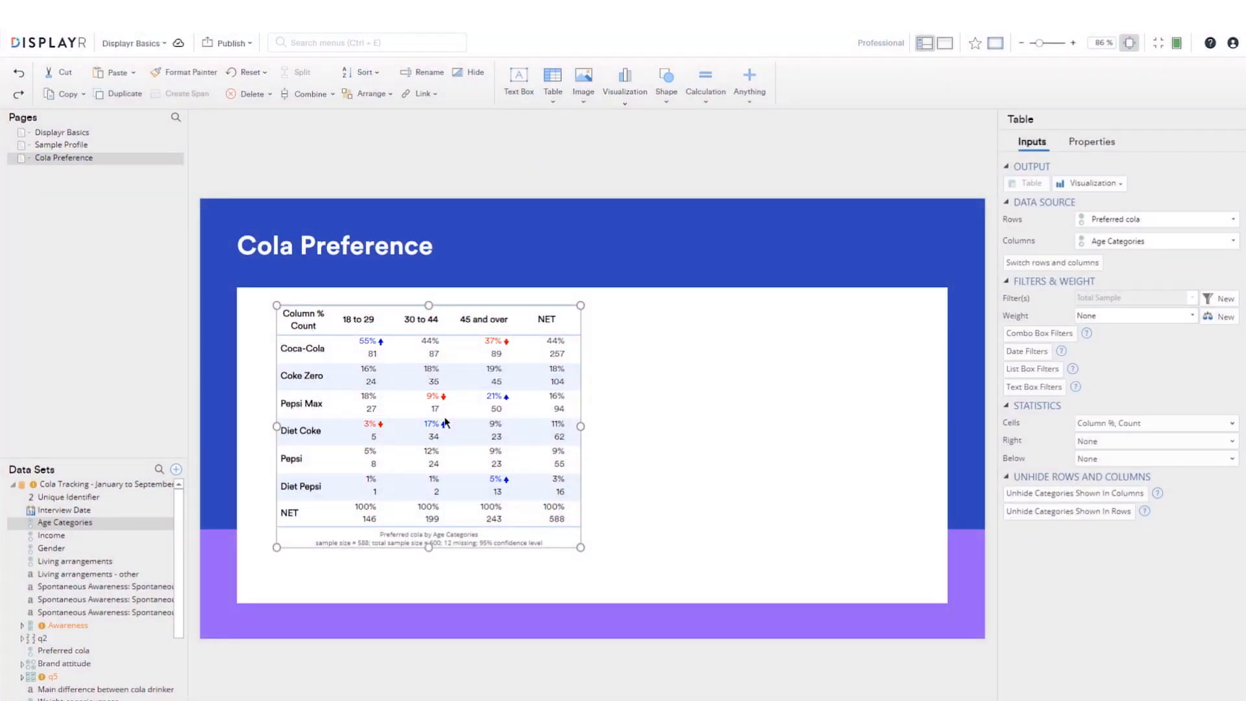
{"action": "left_click", "coordinate": [1114, 147]}
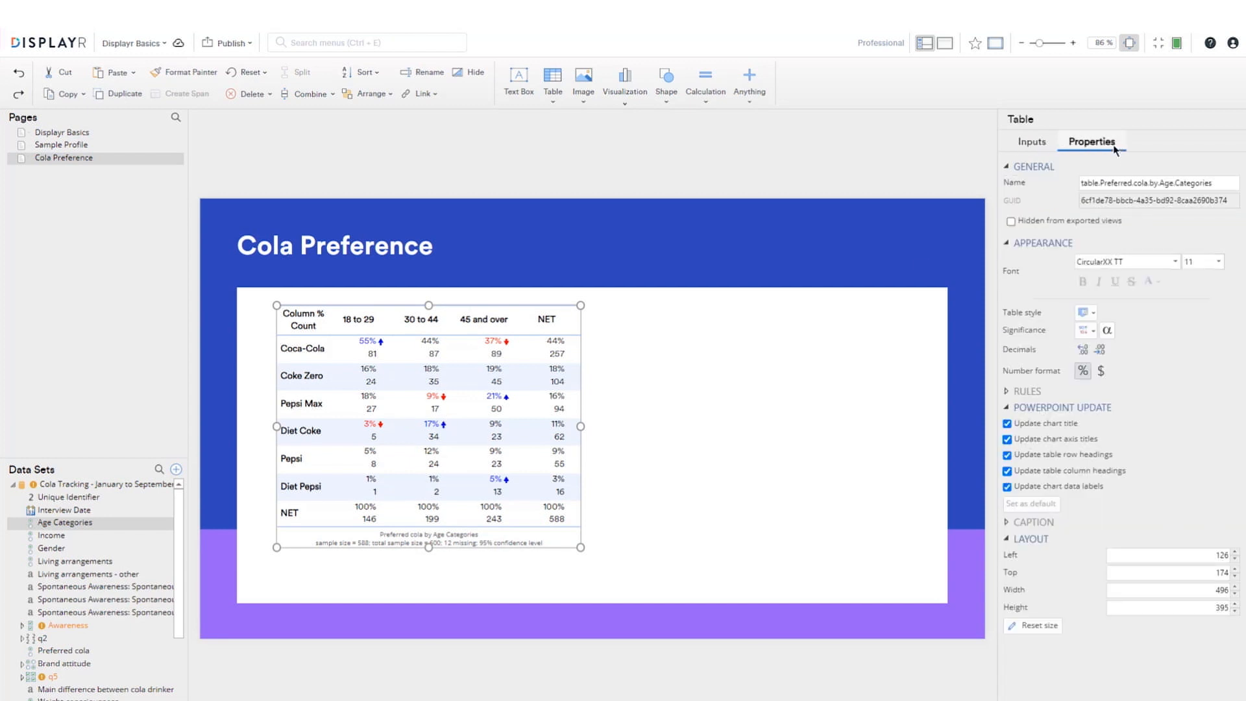
{"action": "left_click", "coordinate": [1107, 331]}
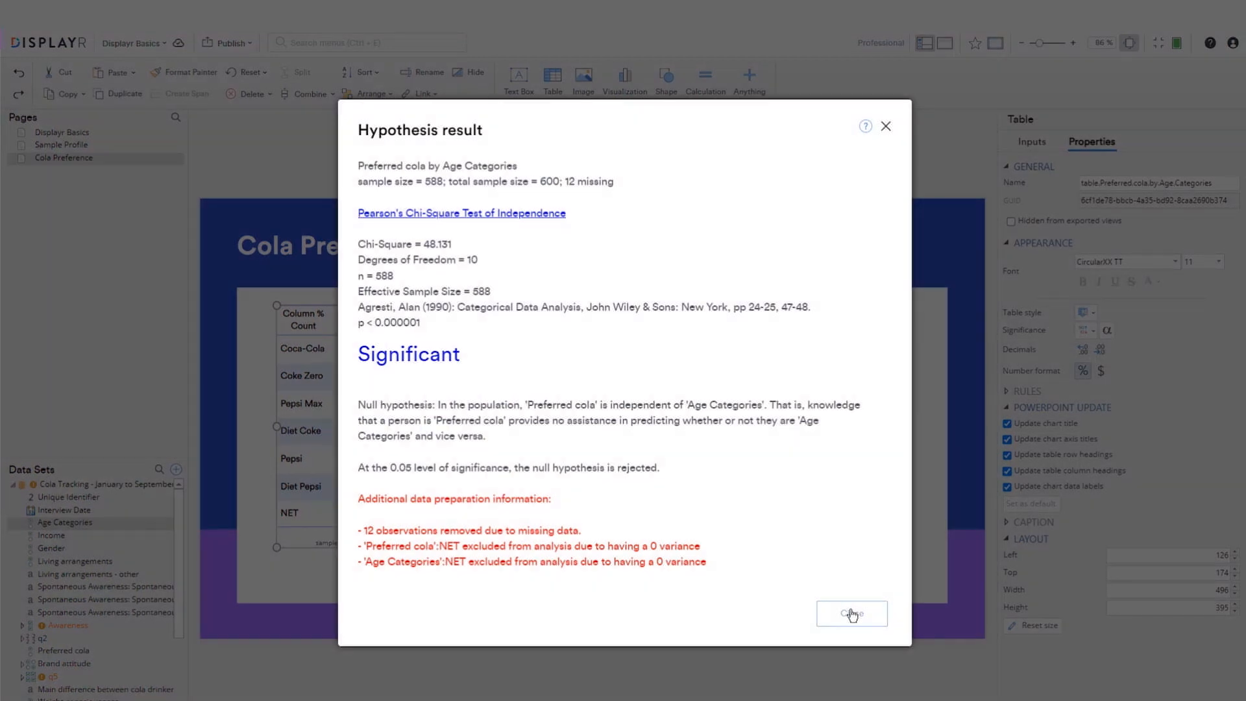
{"action": "left_click", "coordinate": [853, 615]}
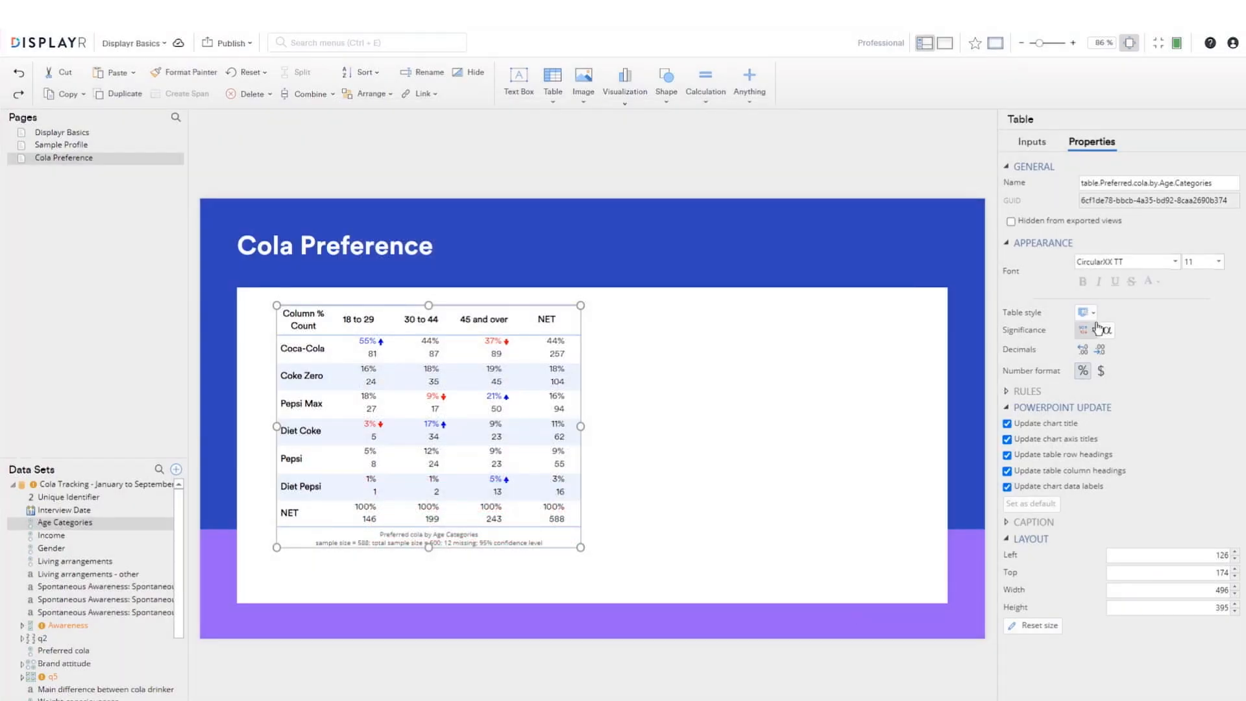
Step: Switch the crosstab's significance display to Compare columns and back to Arrows and Font colors
{"action": "left_click", "coordinate": [1097, 330]}
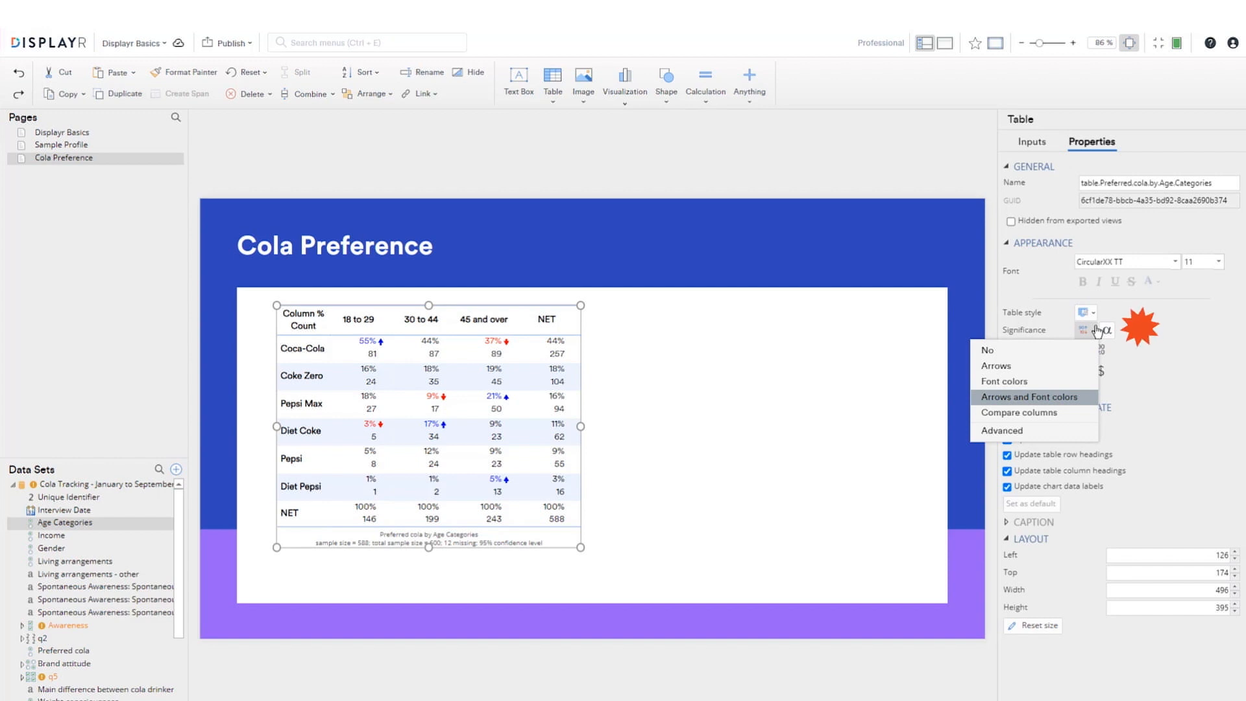
{"action": "left_click", "coordinate": [1079, 414]}
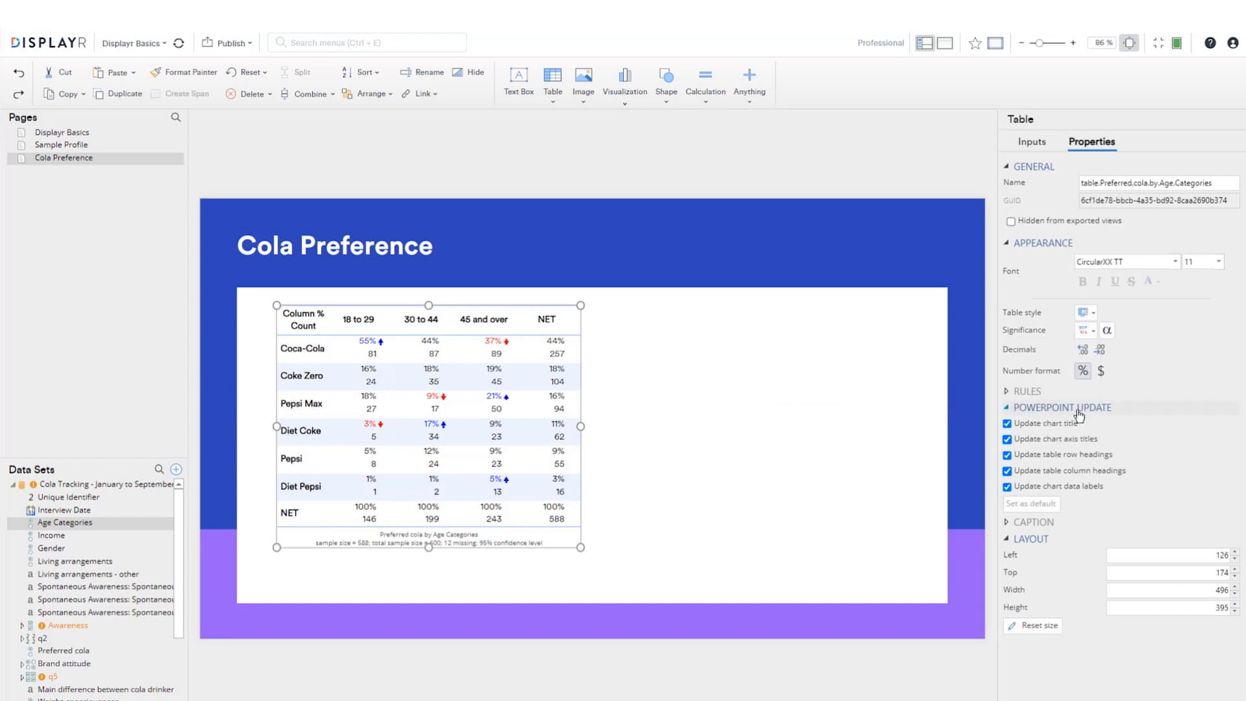
{"action": "left_click", "coordinate": [1088, 330]}
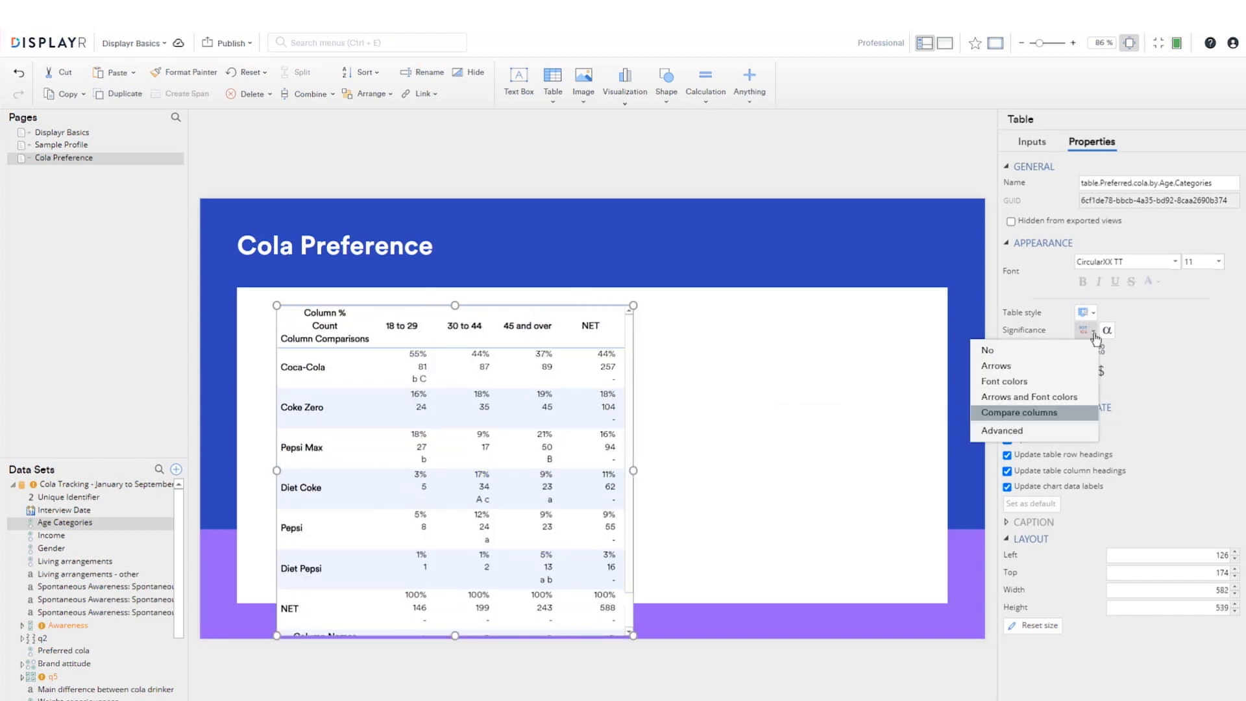
{"action": "left_click", "coordinate": [1067, 403]}
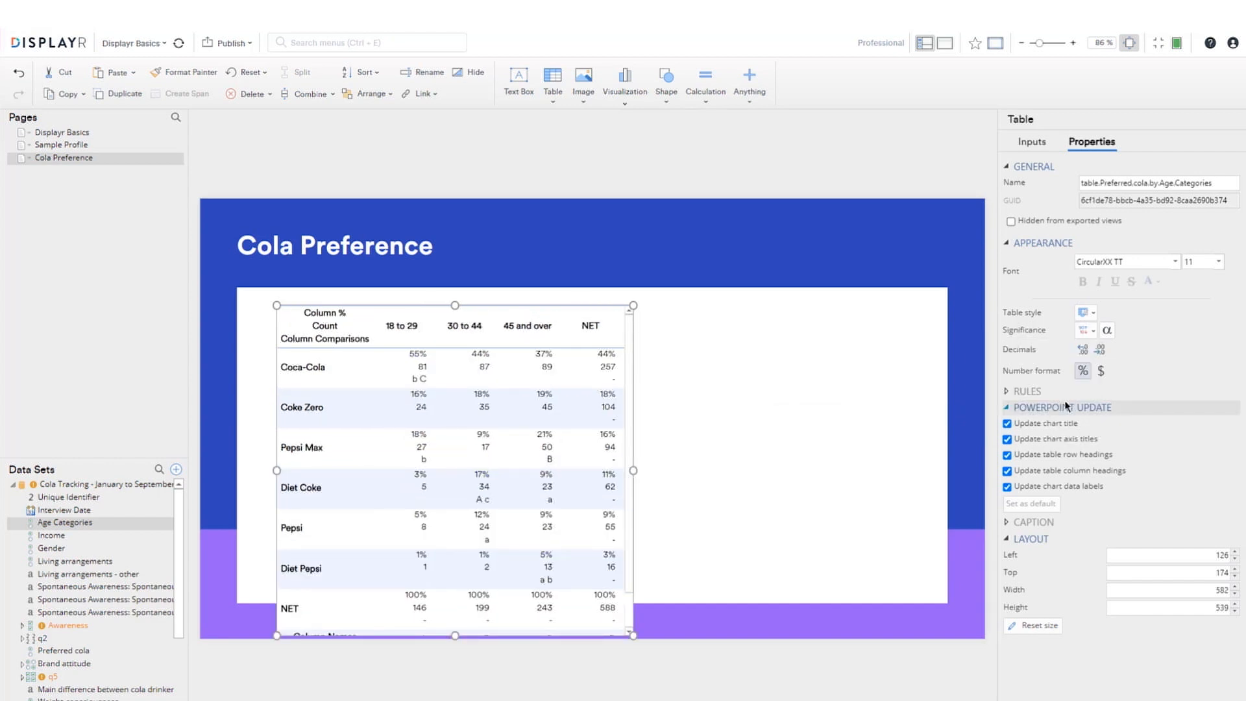
{"action": "left_click", "coordinate": [715, 426]}
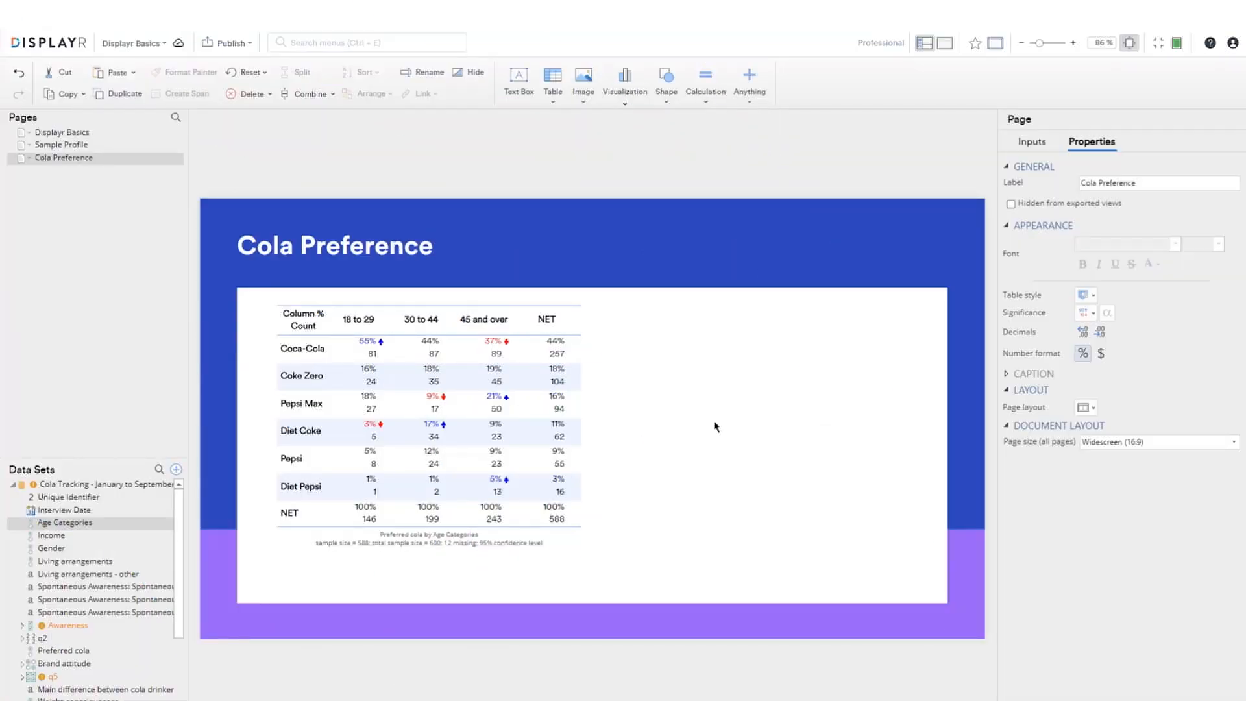
Step: Convert the cola preference crosstab into a Bar Crosstab visualization and enlarge it to fill most of the white area
{"action": "left_click", "coordinate": [519, 429]}
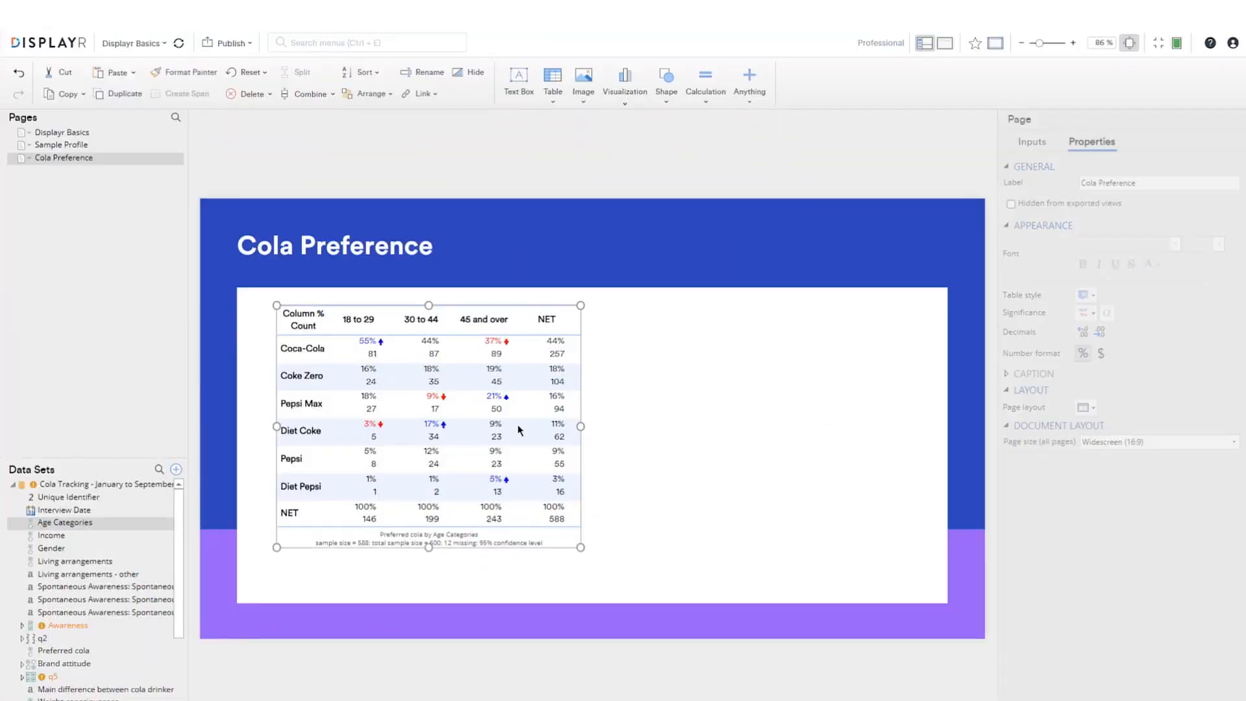
{"action": "left_click", "coordinate": [1032, 141]}
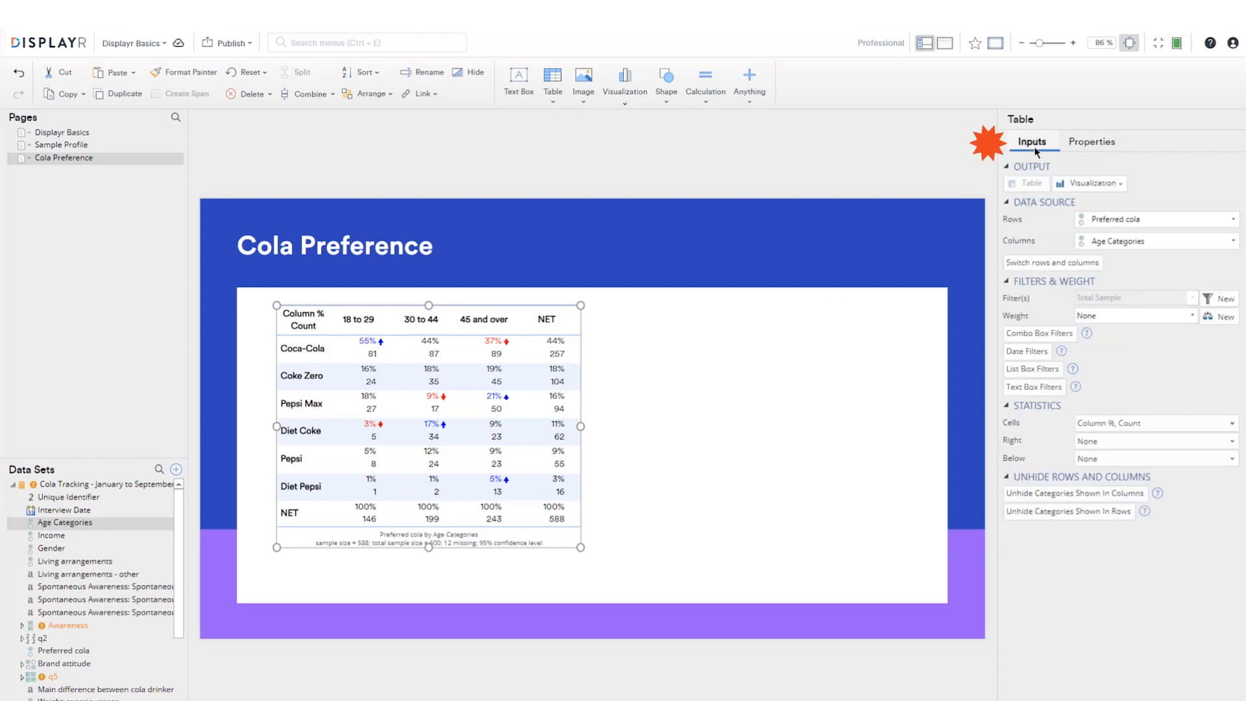
{"action": "left_click", "coordinate": [1077, 184]}
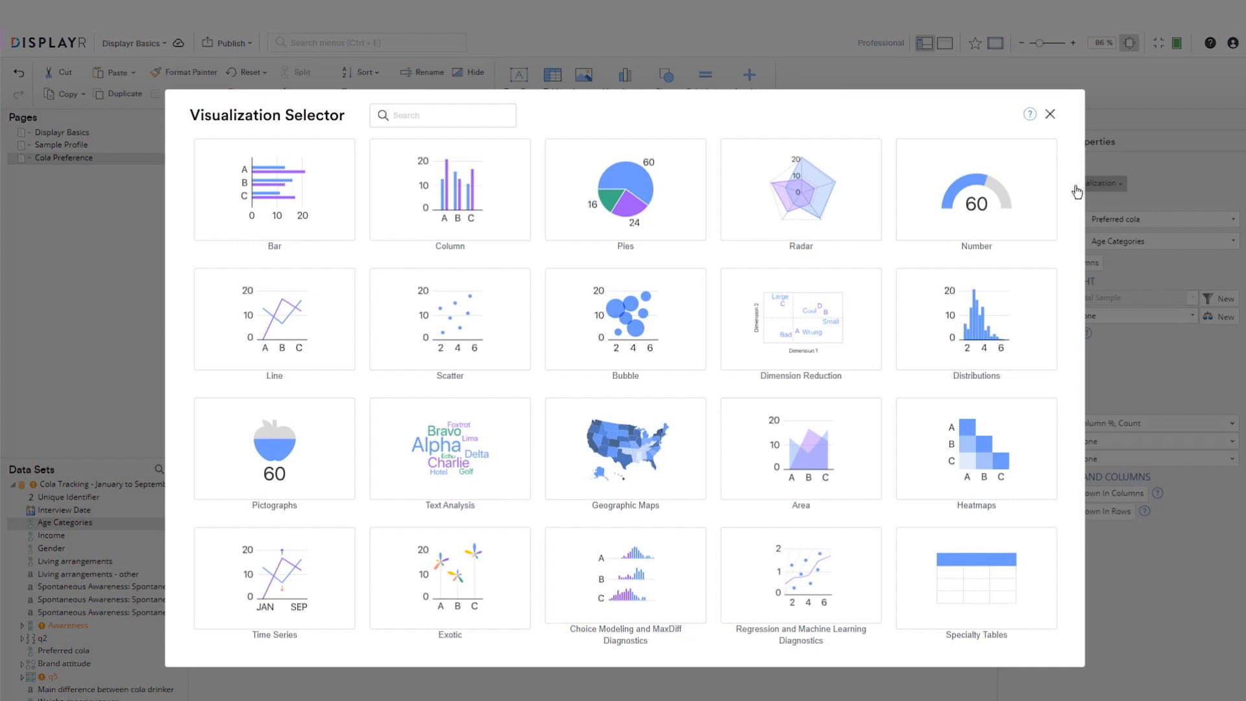
{"action": "left_click", "coordinate": [309, 191]}
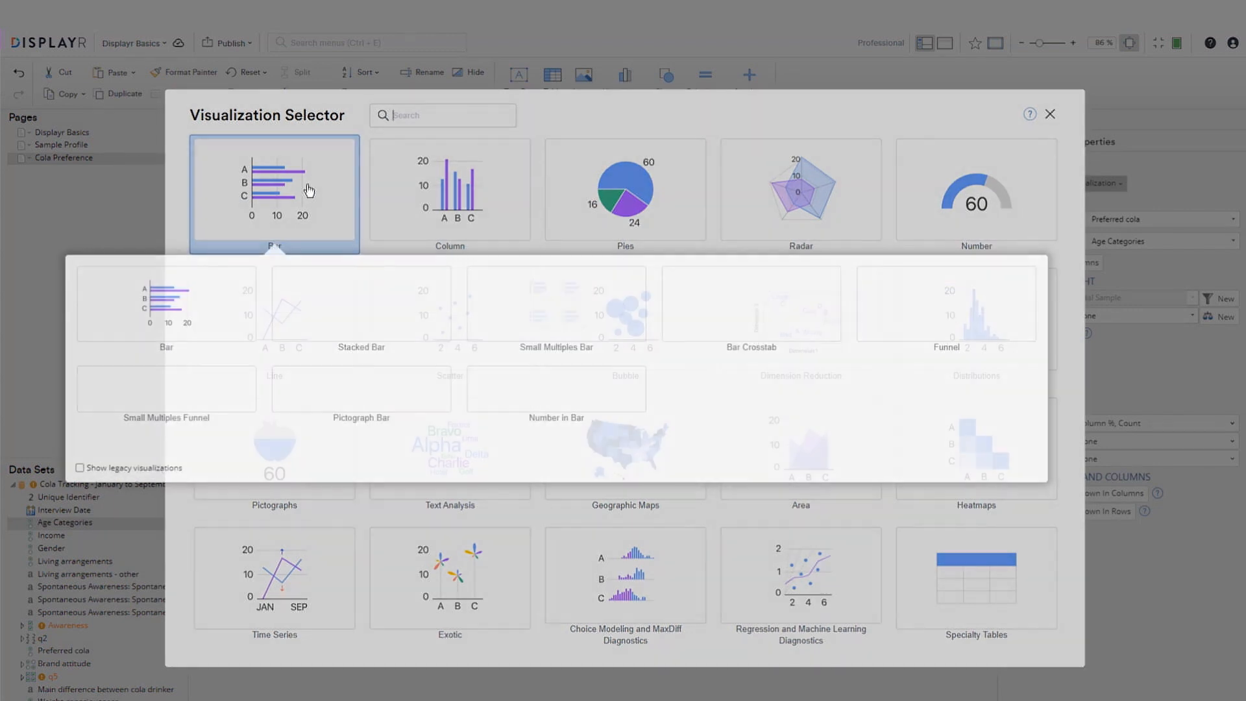
{"action": "left_click", "coordinate": [719, 329]}
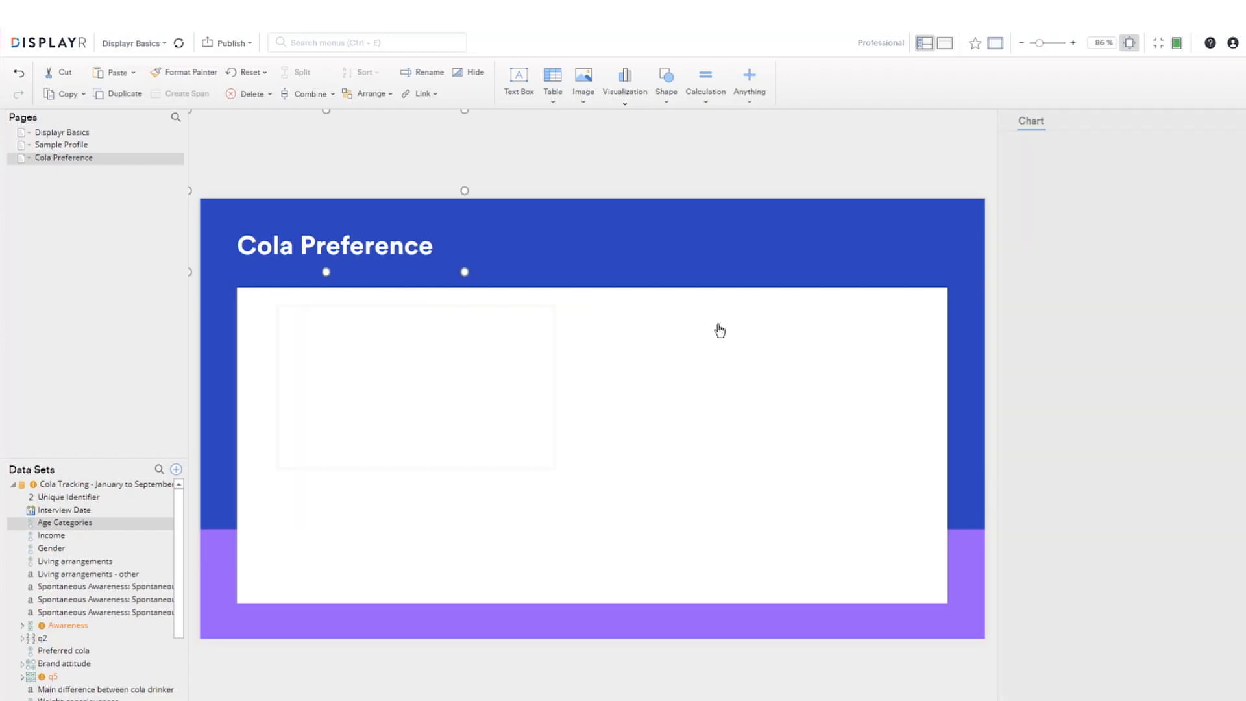
{"action": "left_click_drag", "start_coordinate": [554, 468], "coordinate": [752, 589]}
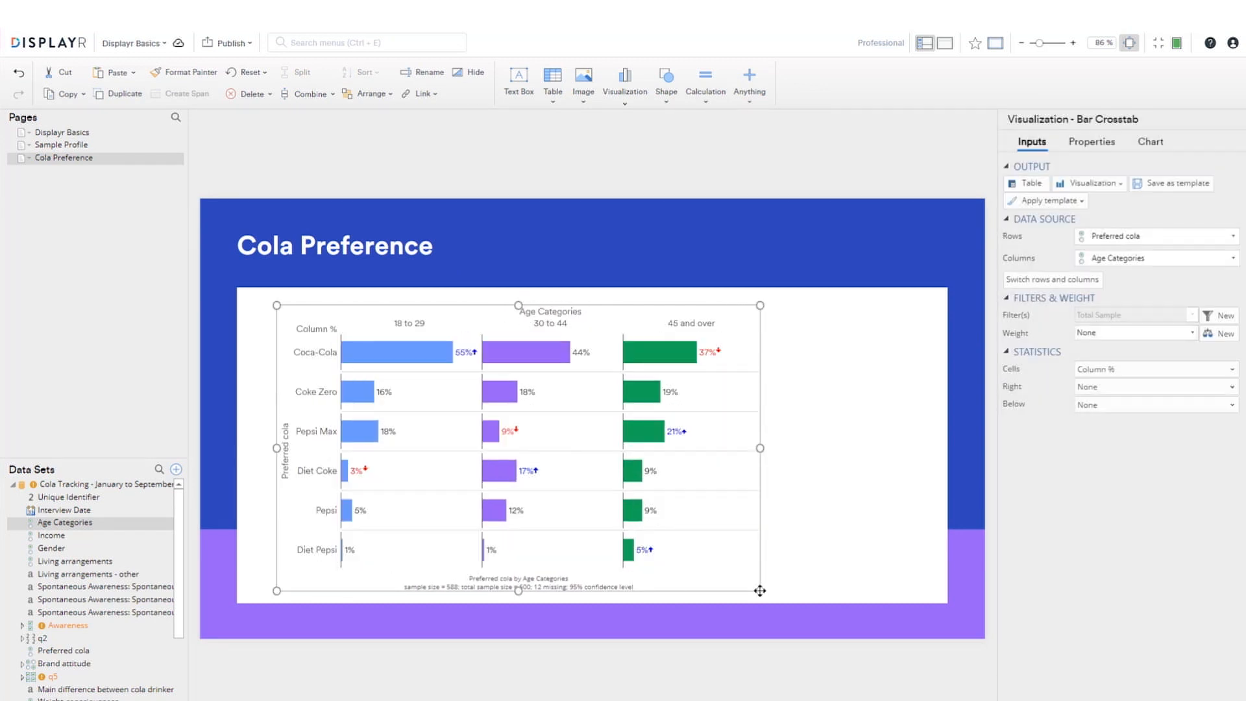
{"action": "left_click", "coordinate": [796, 335]}
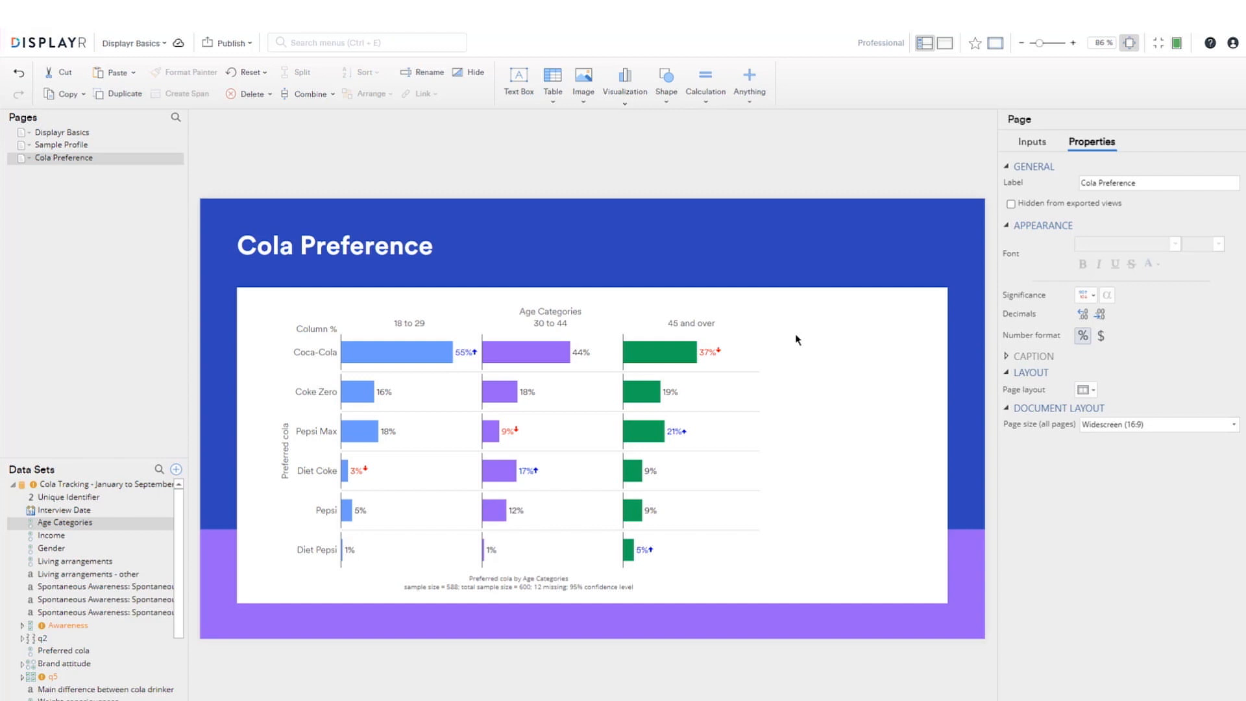
Step: Paste the copied cola glass image onto the Cola Preference page beside the bar chart
{"action": "key", "text": "ctrl+v"}
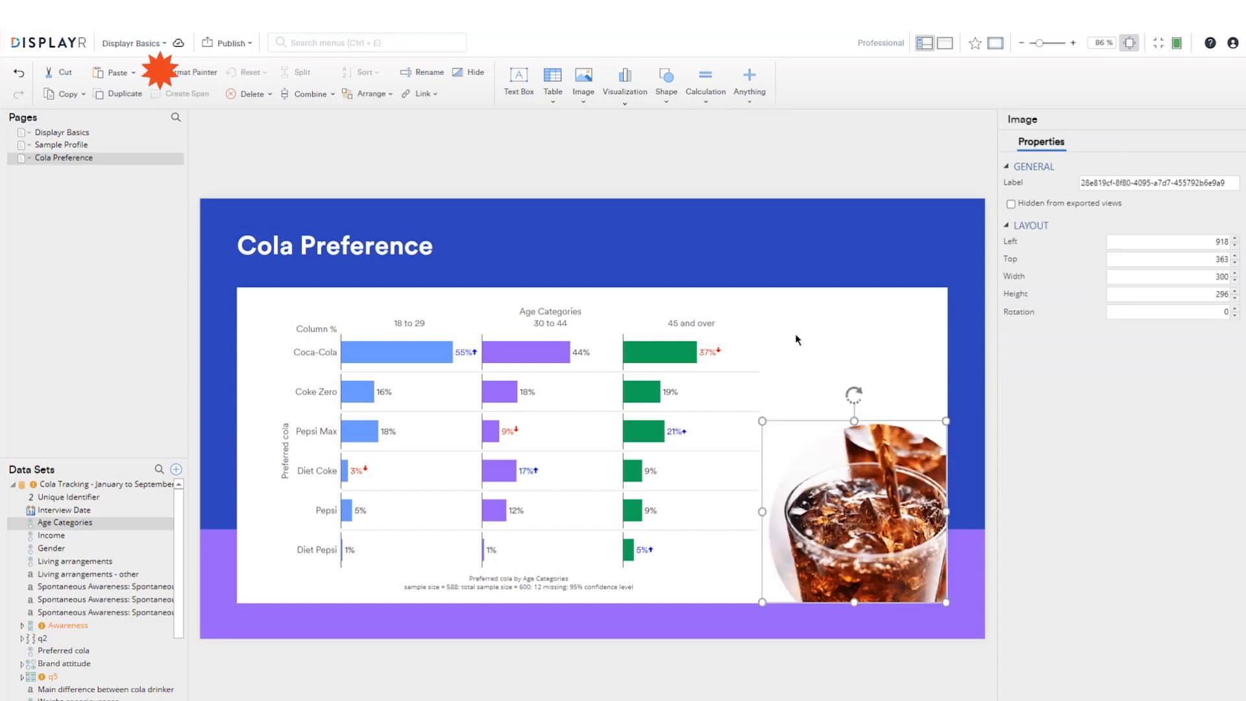
{"action": "left_click", "coordinate": [796, 333]}
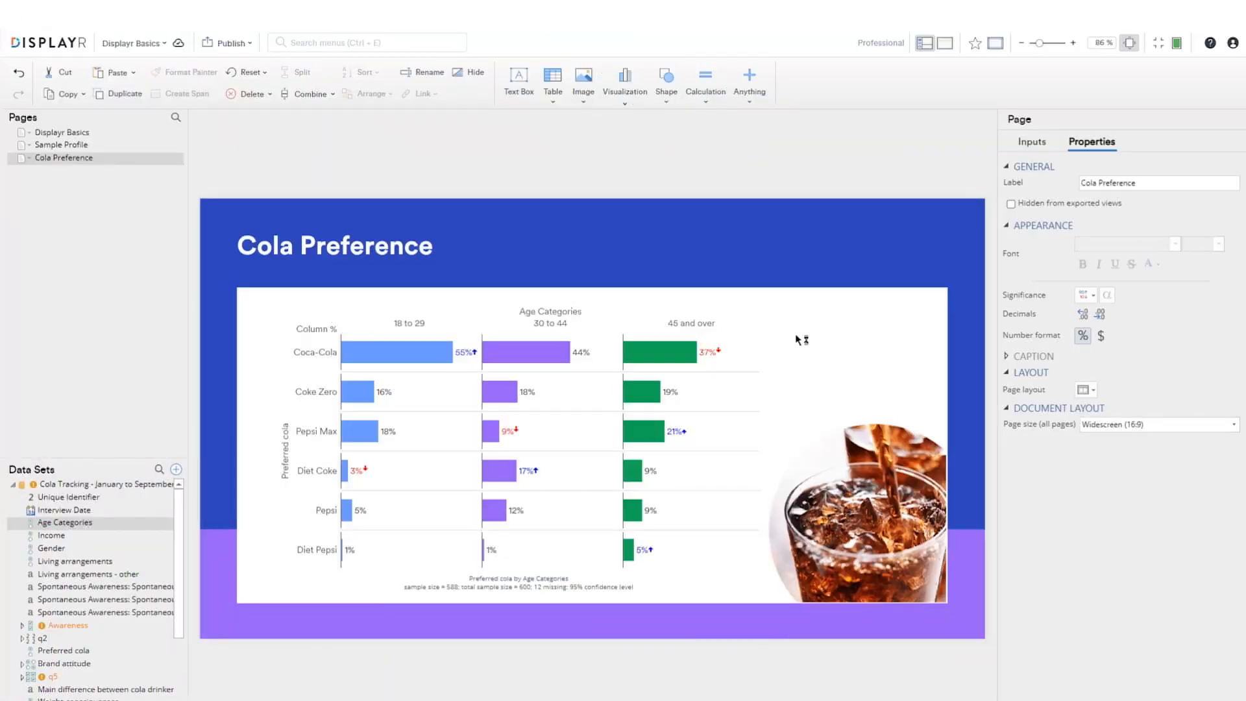
Step: Publish the document as web pages with access set to Login and password required
{"action": "left_click", "coordinate": [232, 43]}
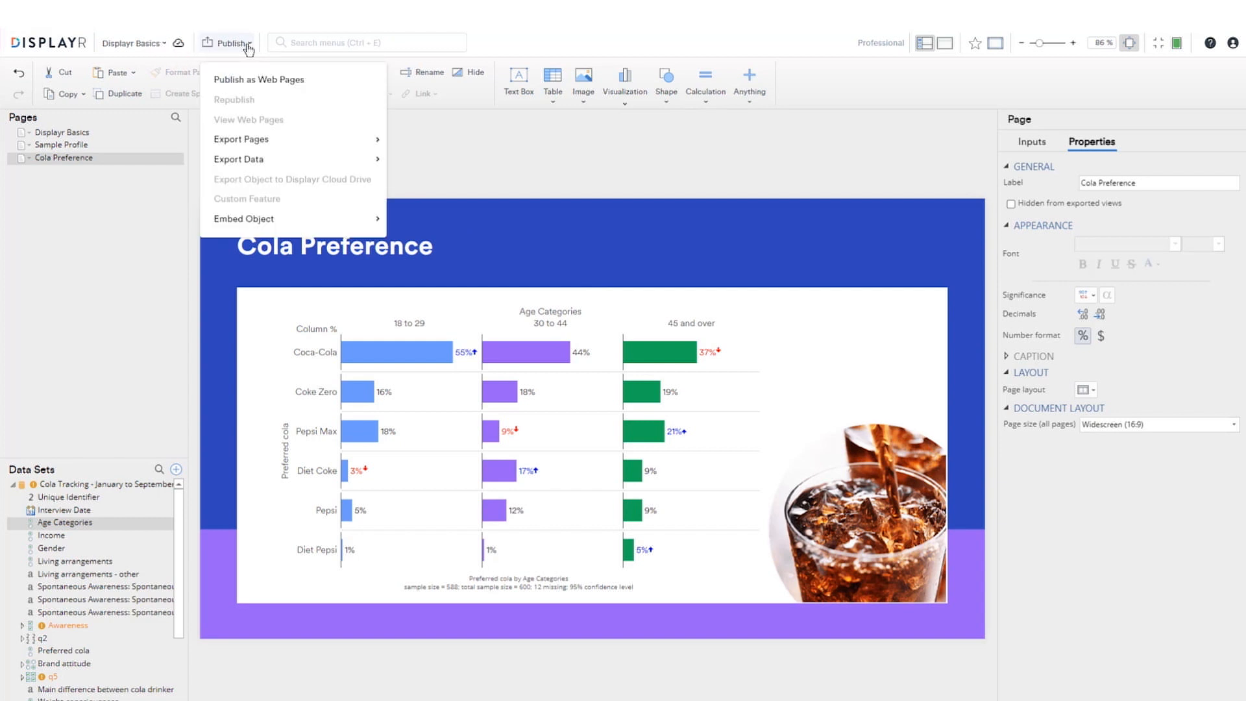
{"action": "mouse_move", "coordinate": [274, 144]}
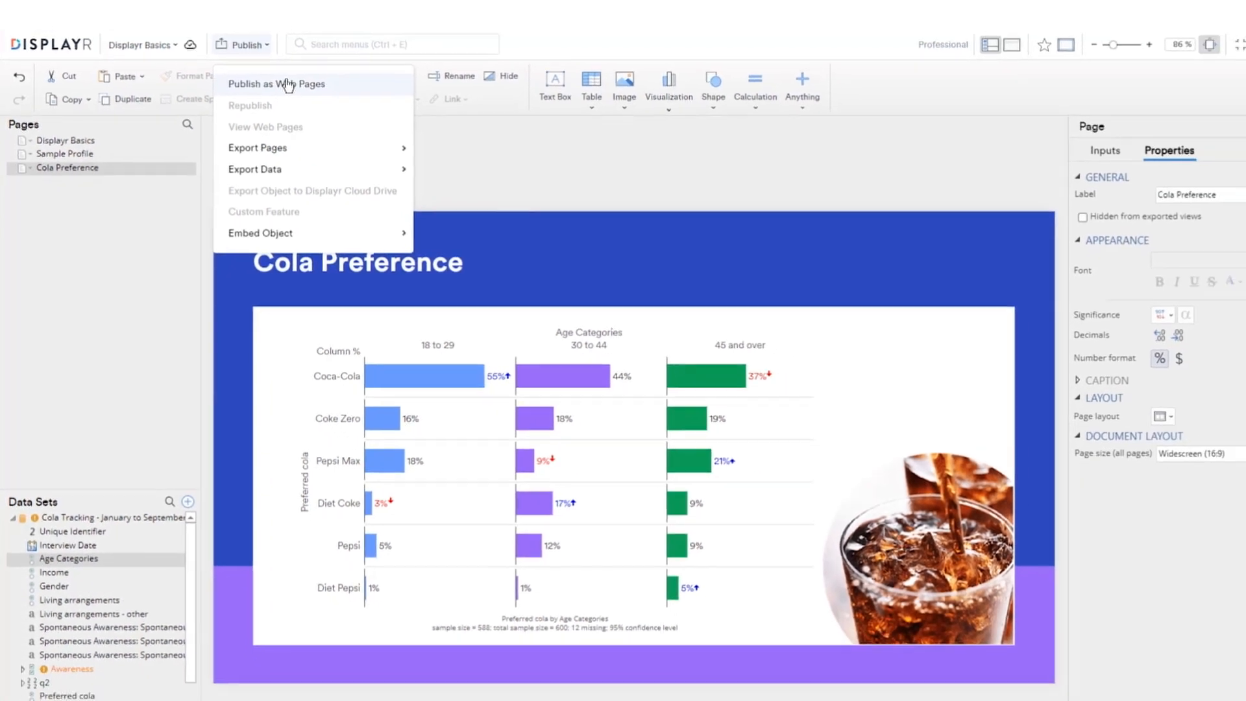
{"action": "left_click", "coordinate": [320, 91]}
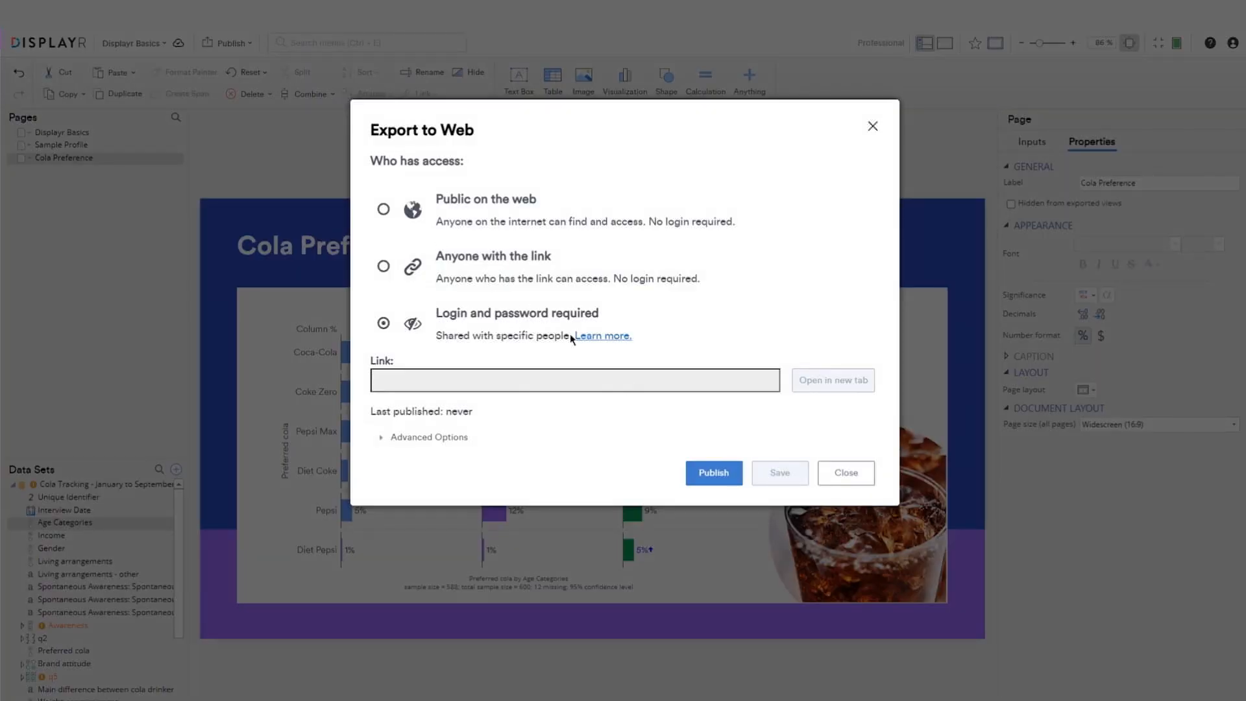
{"action": "left_click", "coordinate": [698, 474]}
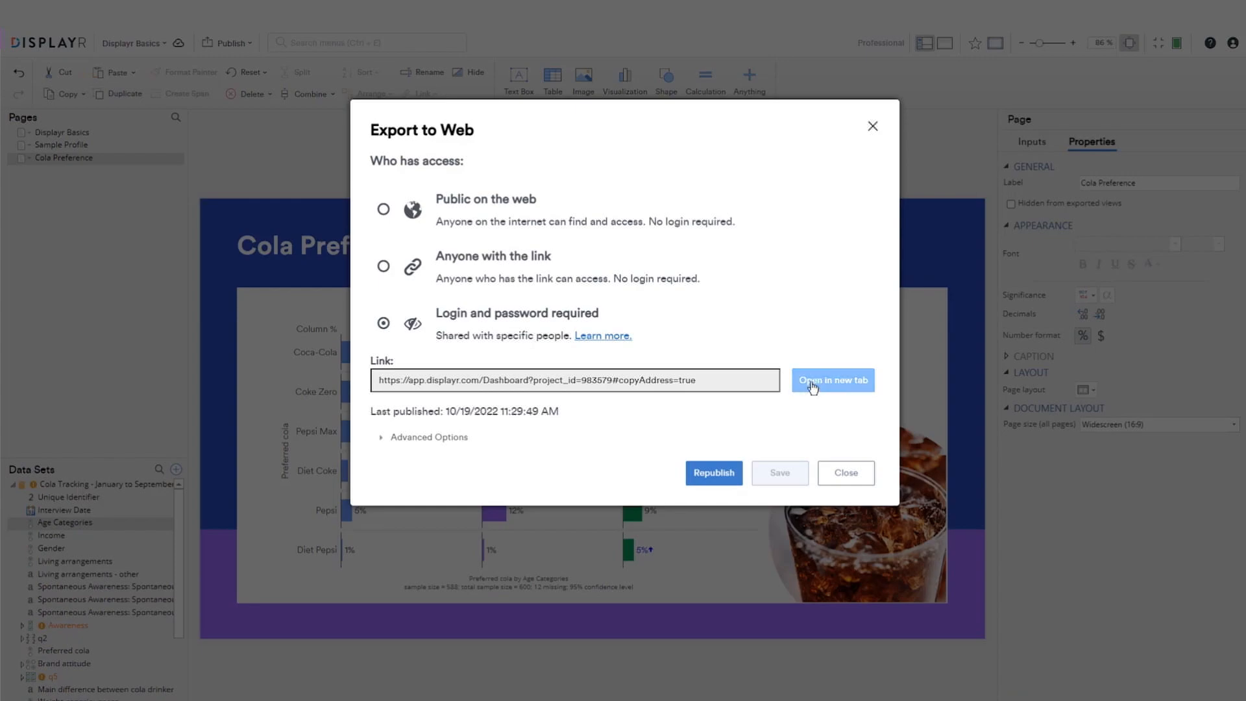
Step: Open the published document in a new tab, show it full screen, and view its Sample Profile and Cola Preference pages
{"action": "left_click", "coordinate": [813, 386]}
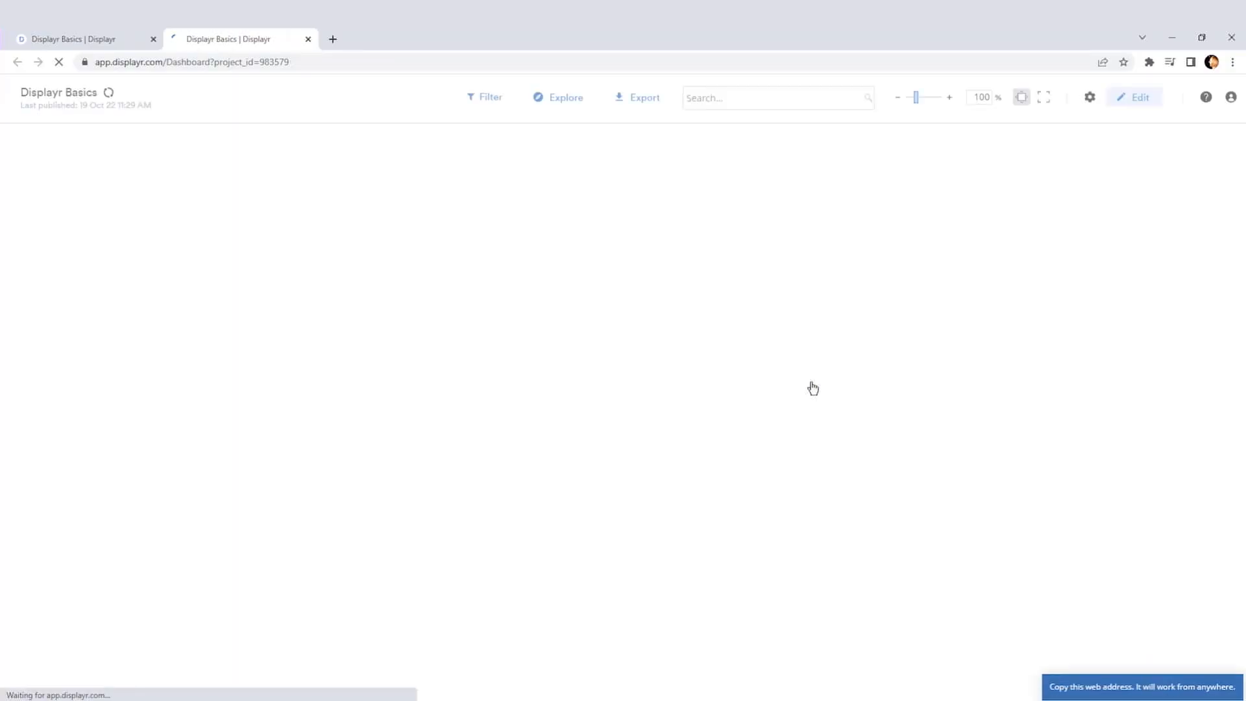
{"action": "left_click", "coordinate": [1044, 104]}
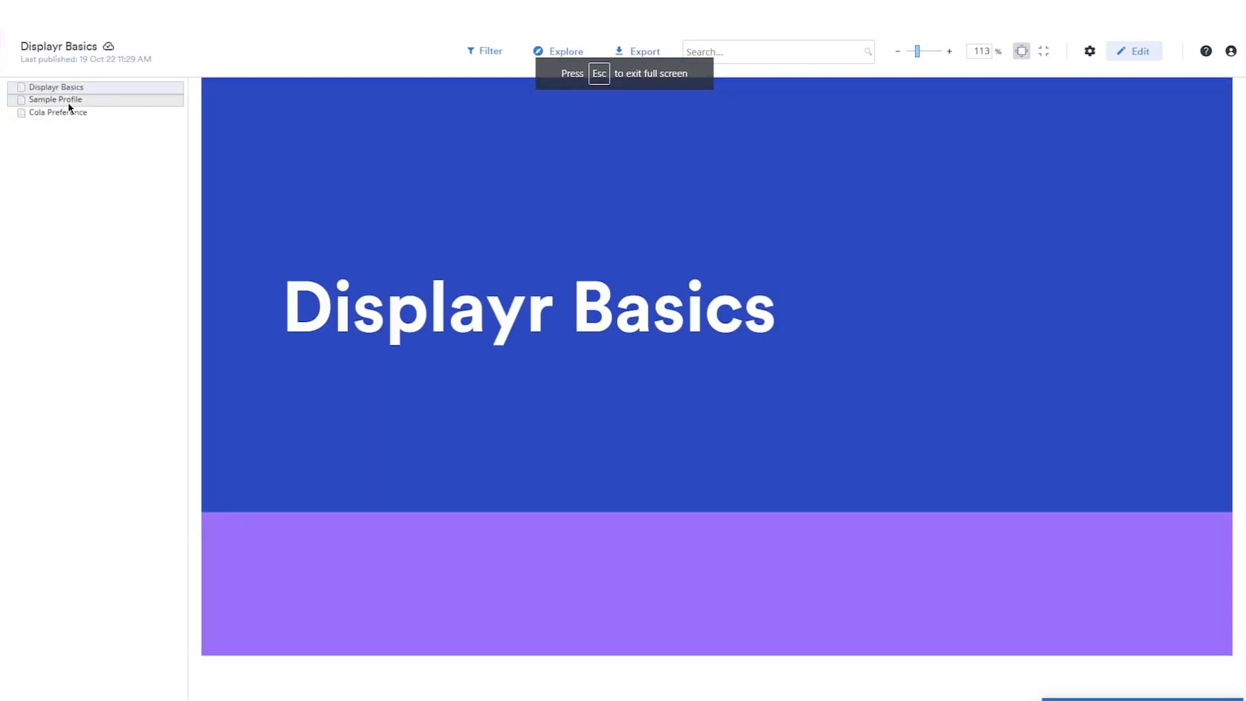
{"action": "left_click", "coordinate": [68, 101]}
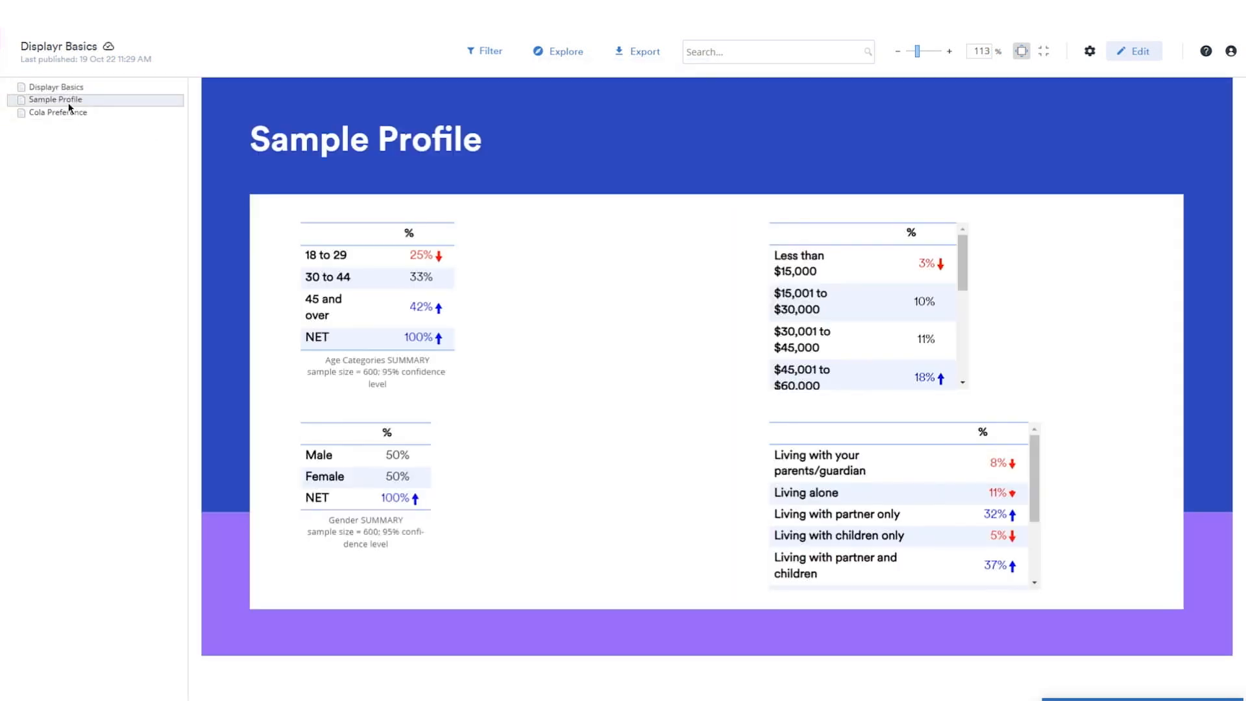
{"action": "left_click", "coordinate": [71, 113]}
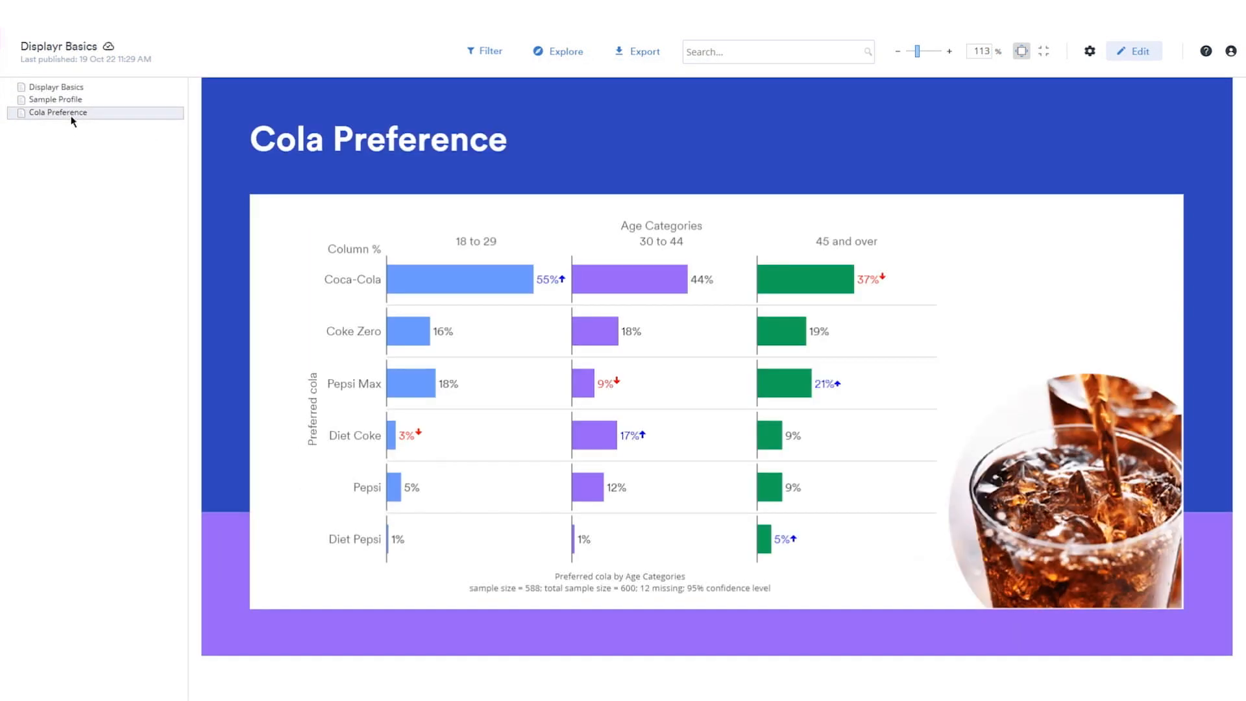